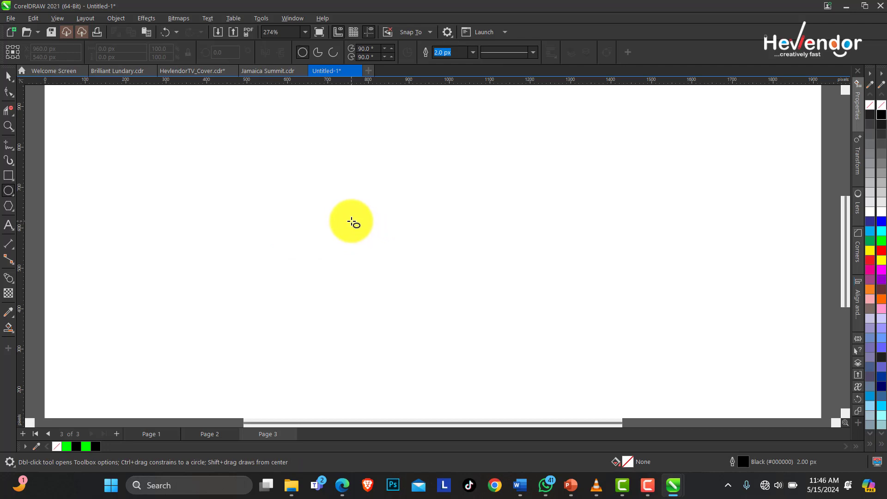
# Step: Draw a circle in the middle of the page and enlarge it from its centre to about 715 px across
pyautogui.moveTo(334, 192); pyautogui.dragTo(544, 365)
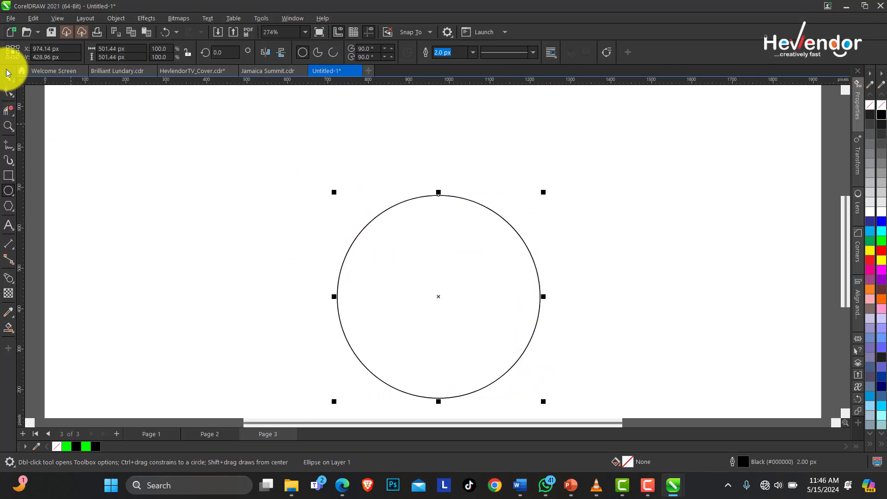
pyautogui.click(7, 73)
pyautogui.moveTo(438, 295); pyautogui.dragTo(407, 241)
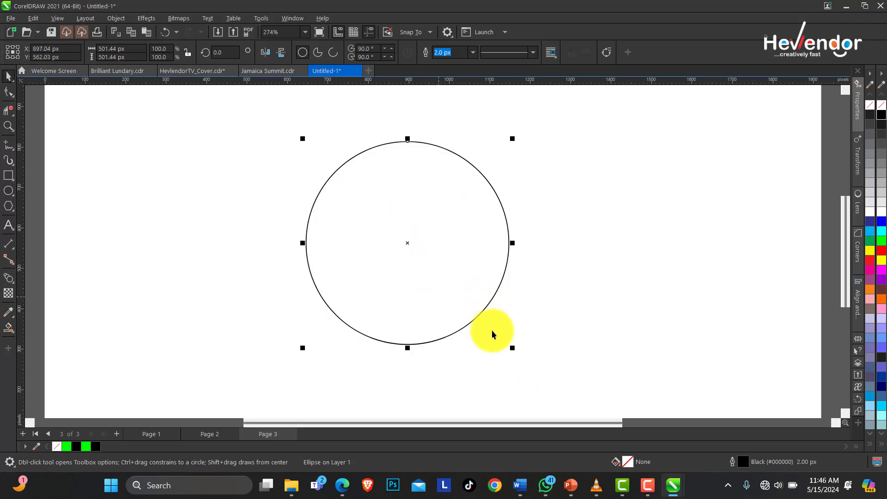
pyautogui.click(509, 348)
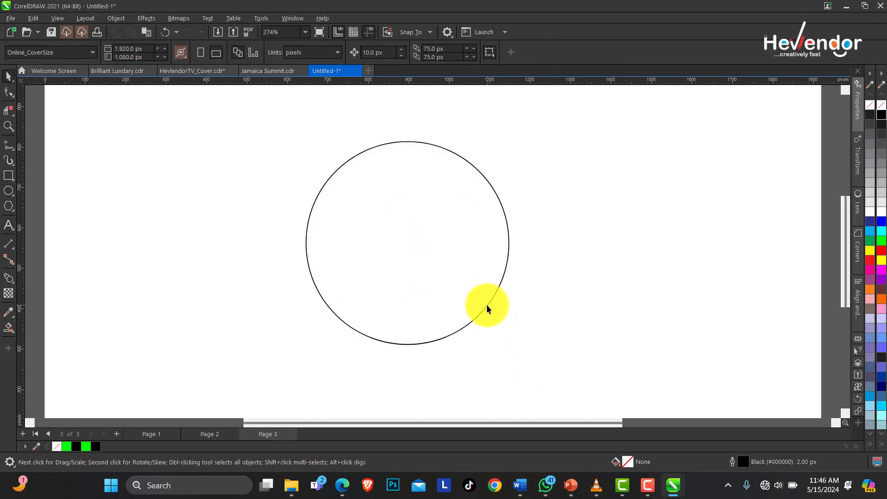
pyautogui.click(487, 305)
pyautogui.moveTo(511, 346); pyautogui.dragTo(581, 395)
# Step: Duplicate the circle and centre the copy on the page at X 960 px, Y 540 px
pyautogui.hotkey('ctrl', 'd')
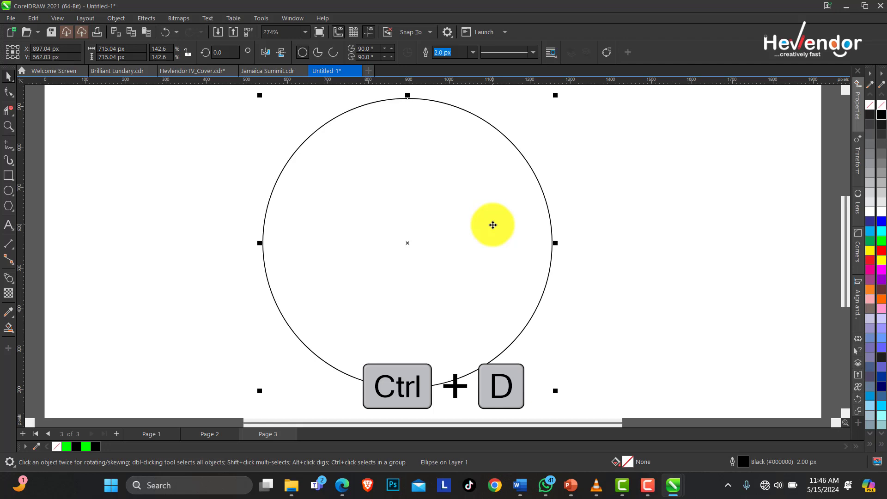
pyautogui.hotkey('ctrl', 'd')
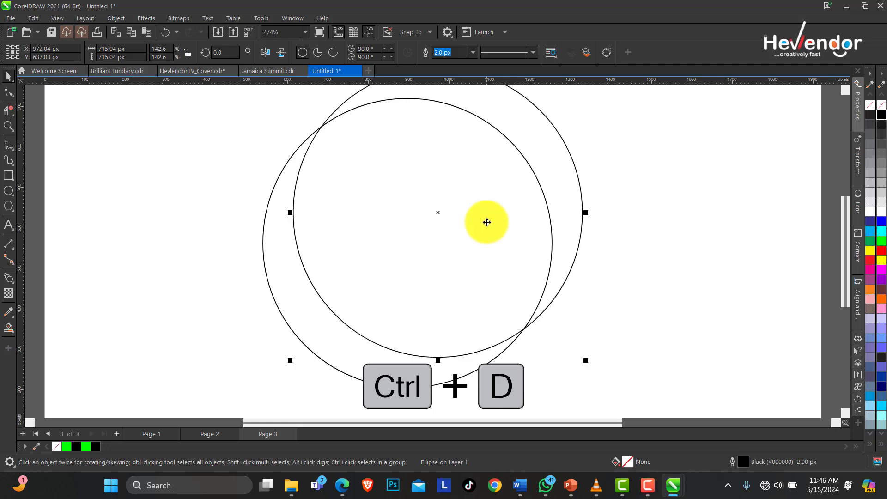
pyautogui.moveTo(461, 233); pyautogui.dragTo(456, 273)
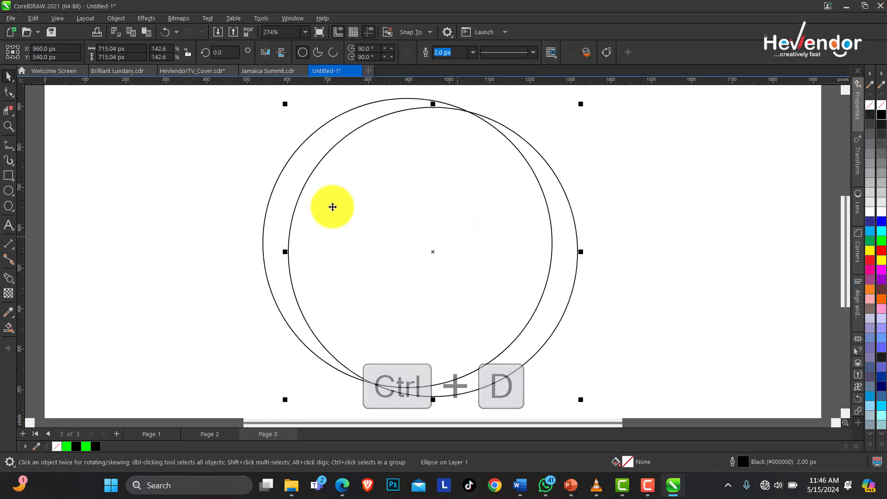
# Step: Centre the original circle on the page inside the copy and shrink it proportionally to about 96 px across
pyautogui.click(288, 197)
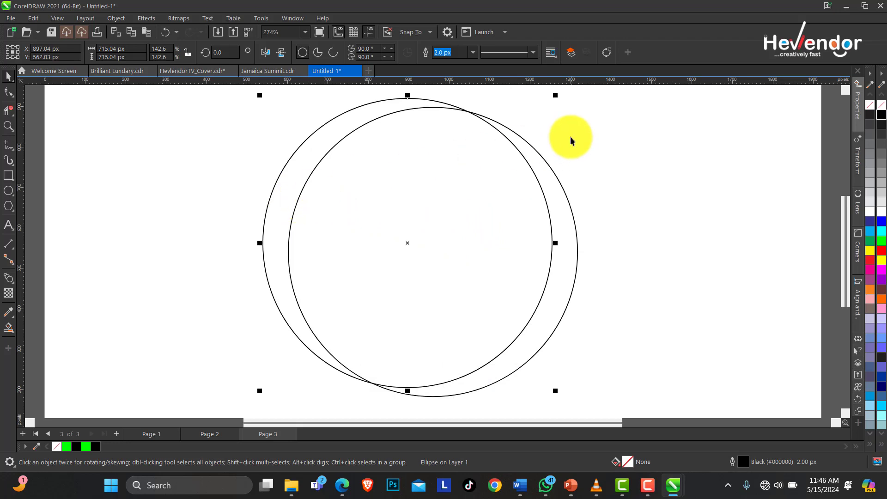
pyautogui.moveTo(555, 96); pyautogui.dragTo(520, 182)
pyautogui.press('p')
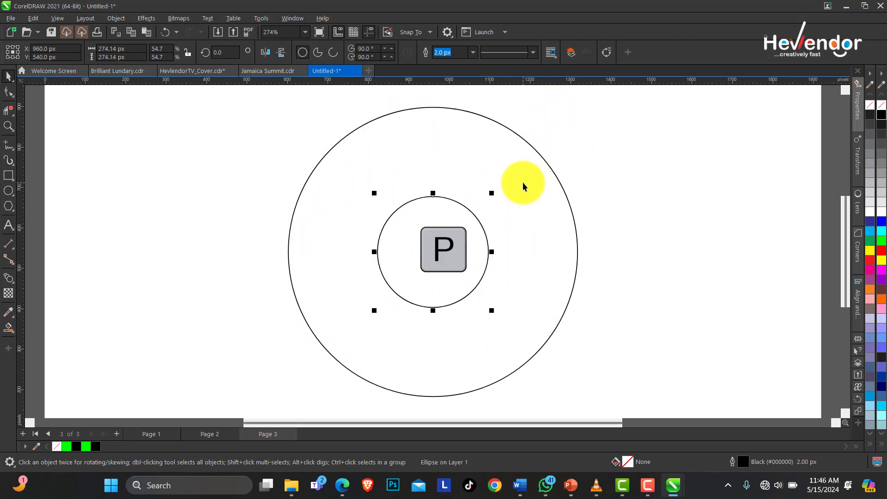
pyautogui.moveTo(492, 194); pyautogui.dragTo(465, 231)
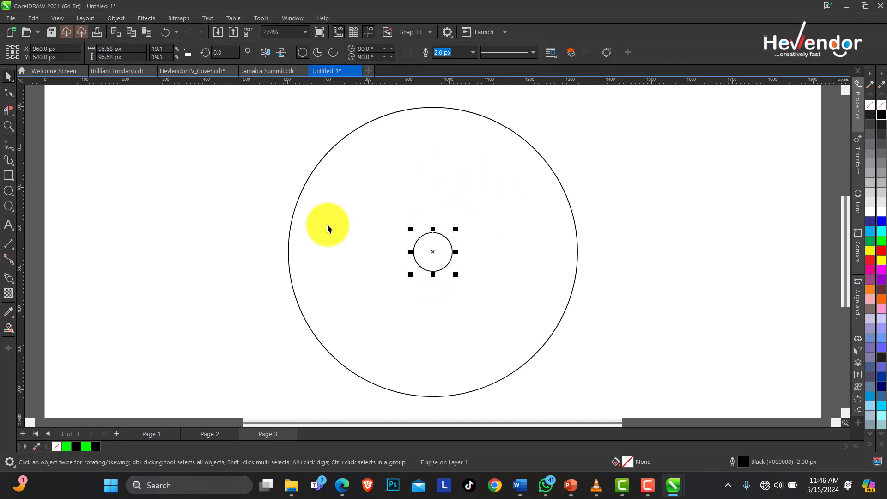
# Step: Blend the small inner circle with the large outer circle using 9 steps
pyautogui.click(8, 279)
pyautogui.moveTo(420, 240); pyautogui.dragTo(359, 140)
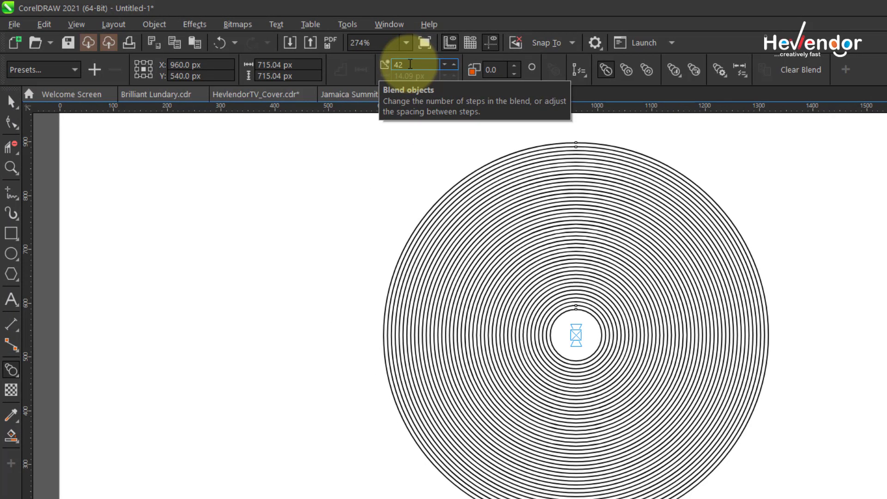
pyautogui.doubleClick(409, 64)
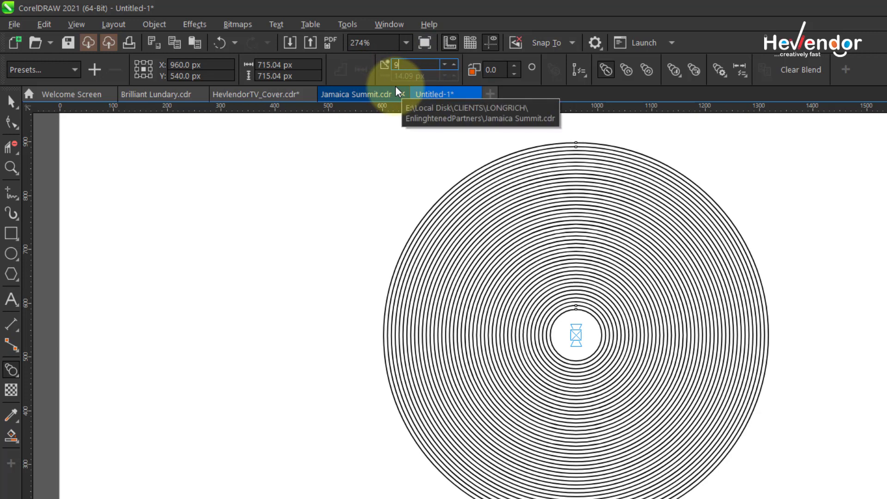
pyautogui.write('9')
pyautogui.press('Return')
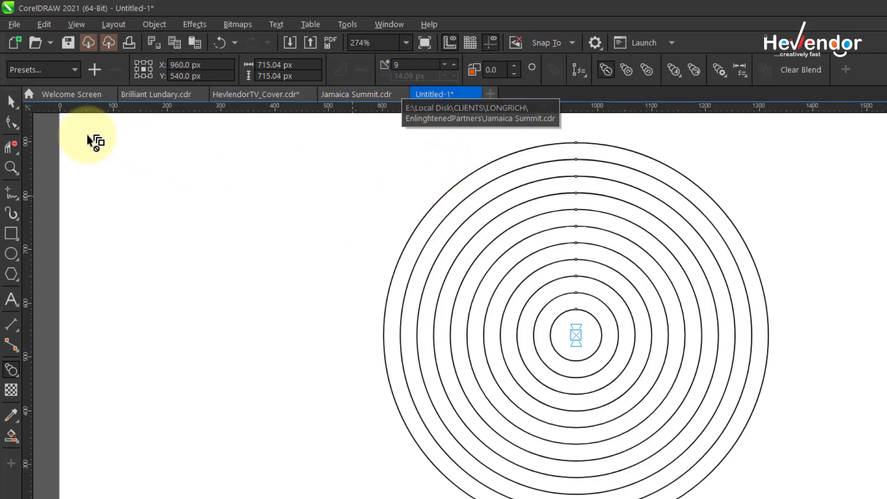
# Step: Move the blend to about X 889 px, Y 533 px and break it apart
pyautogui.click(13, 102)
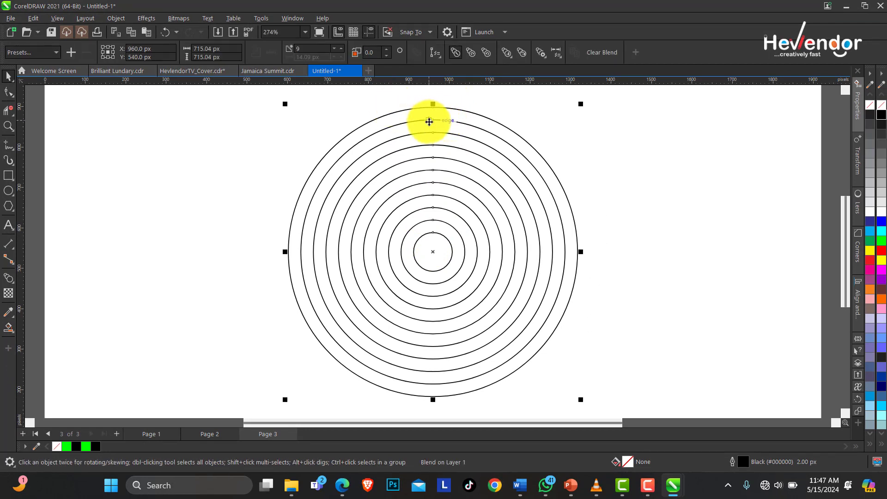
pyautogui.moveTo(430, 122)
pyautogui.mouseDown()
pyautogui.moveTo(336, 123)
pyautogui.moveTo(468, 135)
pyautogui.moveTo(392, 137)
pyautogui.moveTo(423, 137)
pyautogui.mouseUp()
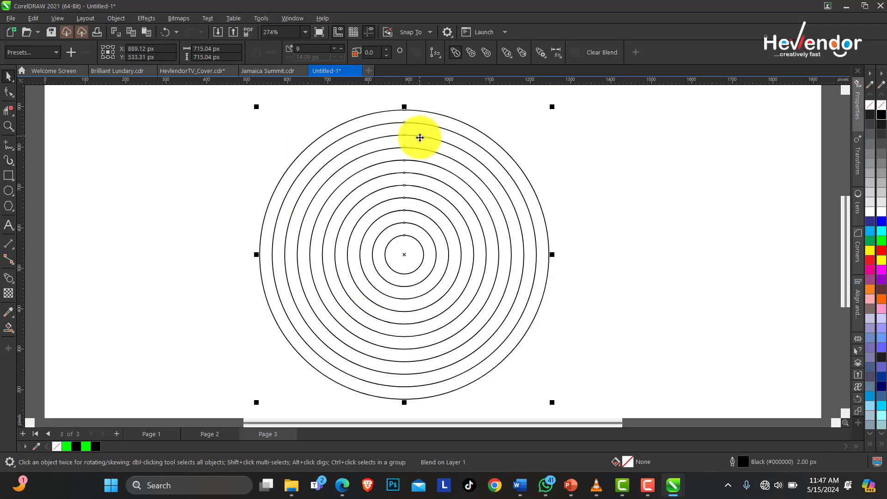
pyautogui.rightClick(419, 138)
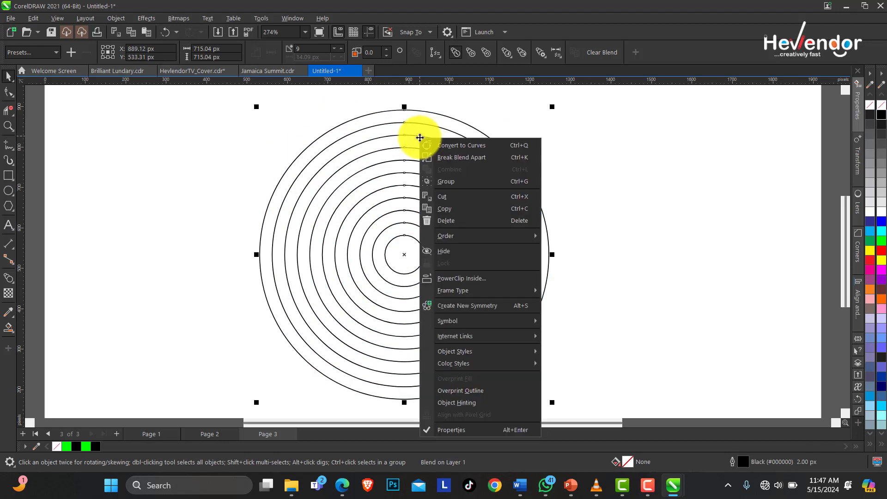
pyautogui.click(469, 160)
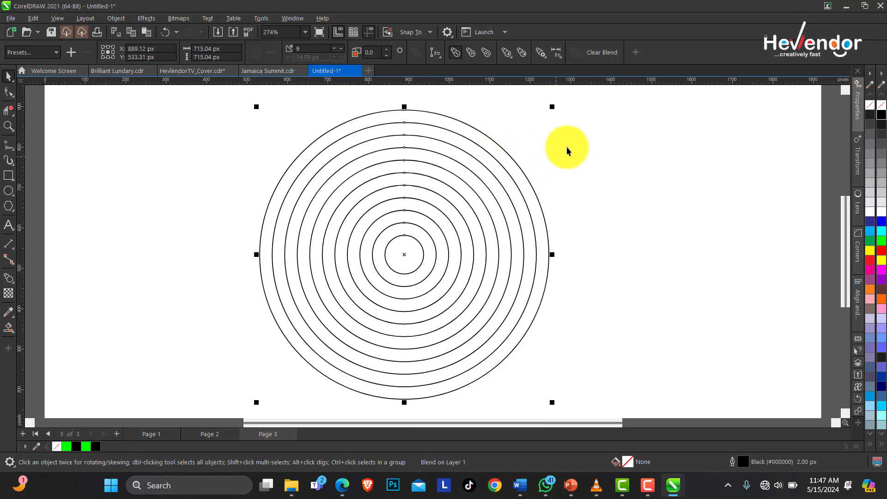
# Step: Select the blend's intermediate circles, undo their trial move and ungroup them all
pyautogui.click(426, 137)
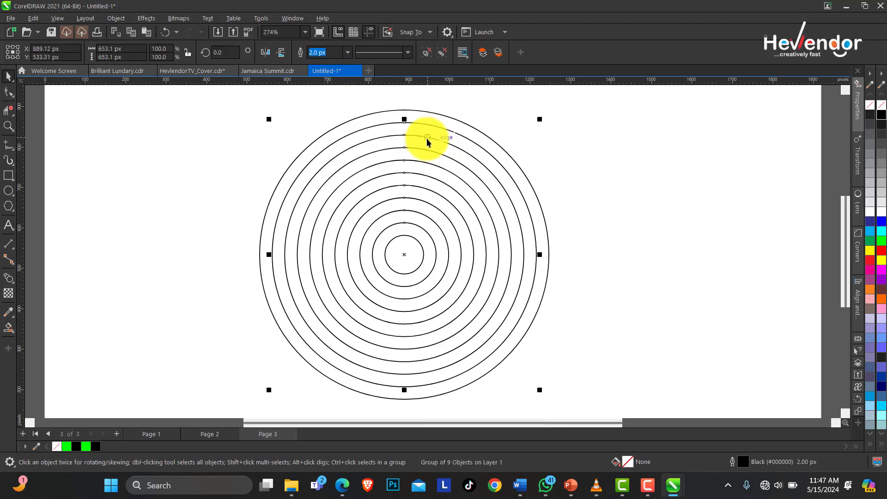
pyautogui.hotkey('ctrl', 'z')
pyautogui.hotkey('ctrl', 'z')
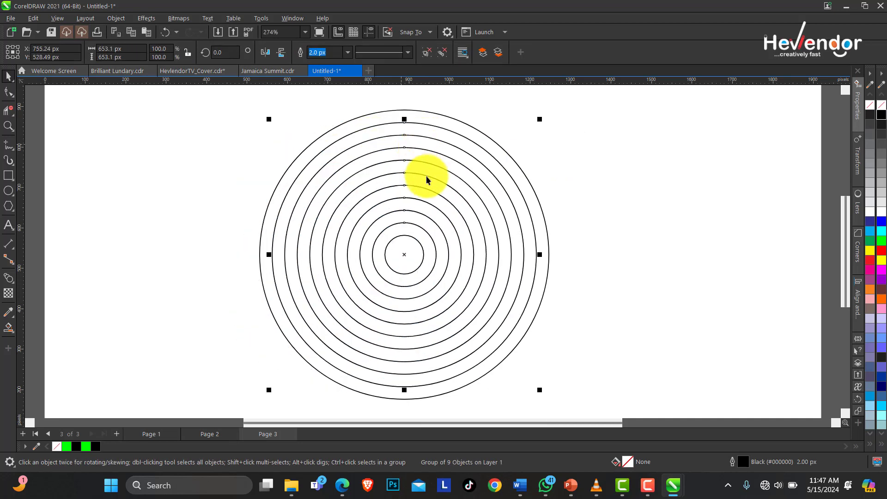
pyautogui.click(441, 52)
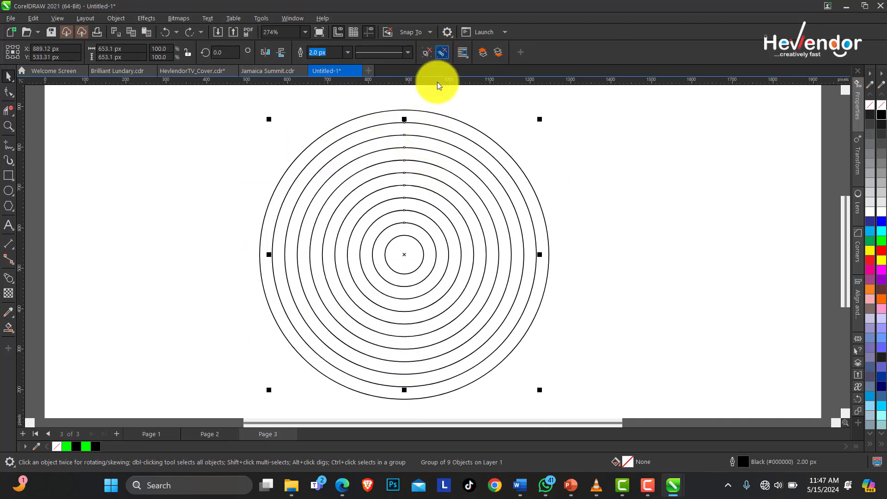
# Step: Group all the concentric circles and move the group to about X 753 px, Y 518 px
pyautogui.click(204, 102)
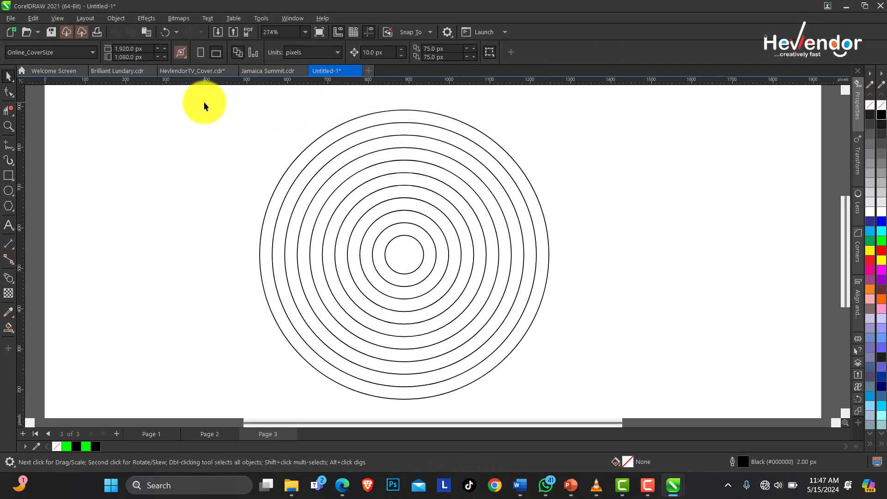
pyautogui.scroll(-1, 594, 410)
pyautogui.click(532, 287)
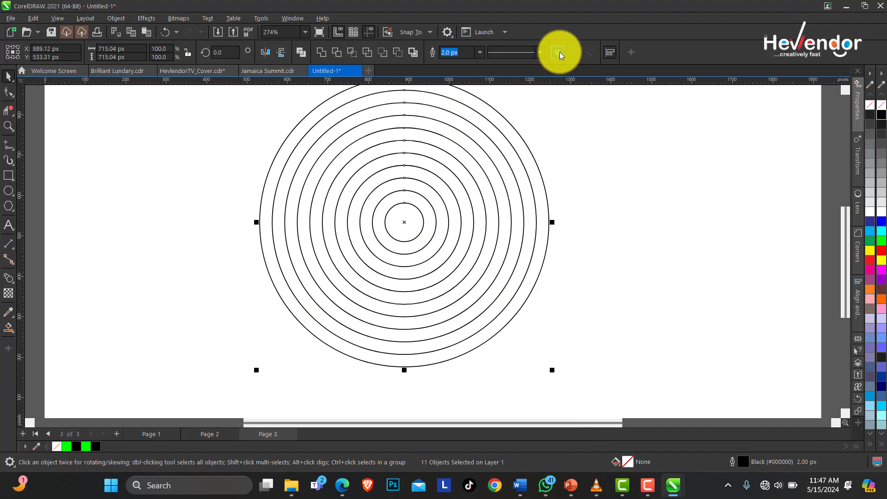
pyautogui.hotkey('ctrl', 'g')
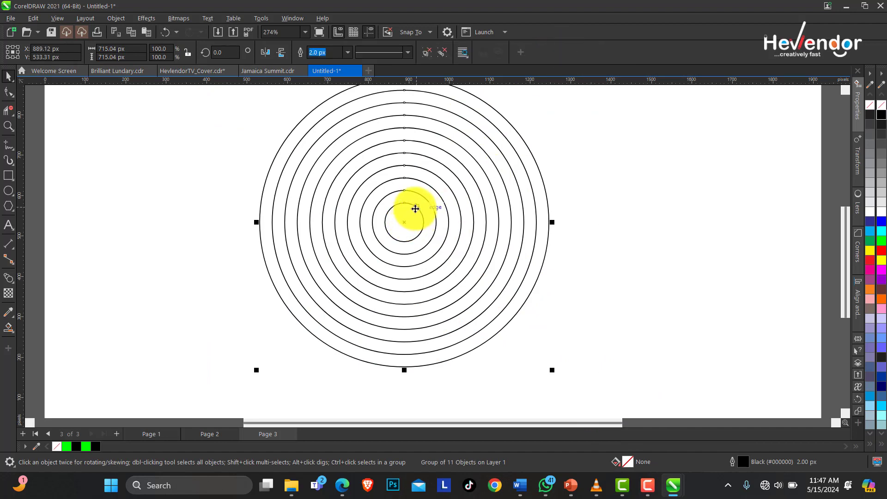
pyautogui.moveTo(415, 209); pyautogui.dragTo(363, 215)
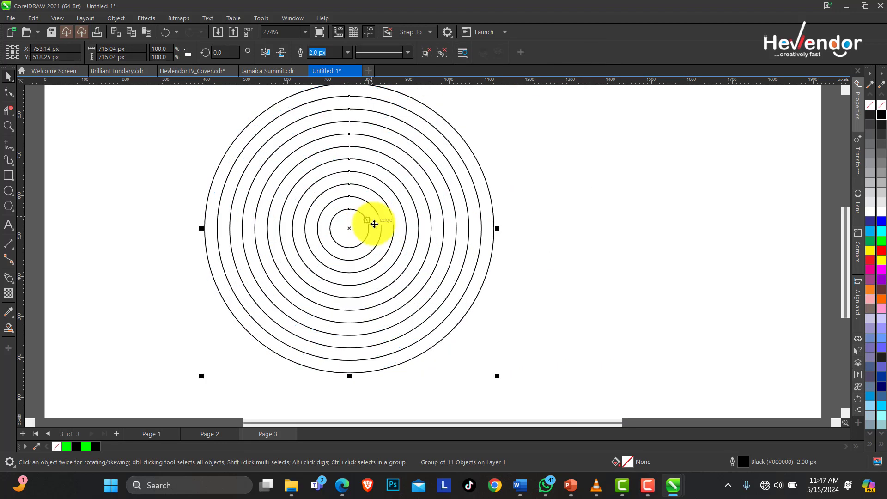
pyautogui.click(352, 230)
pyautogui.click(357, 231)
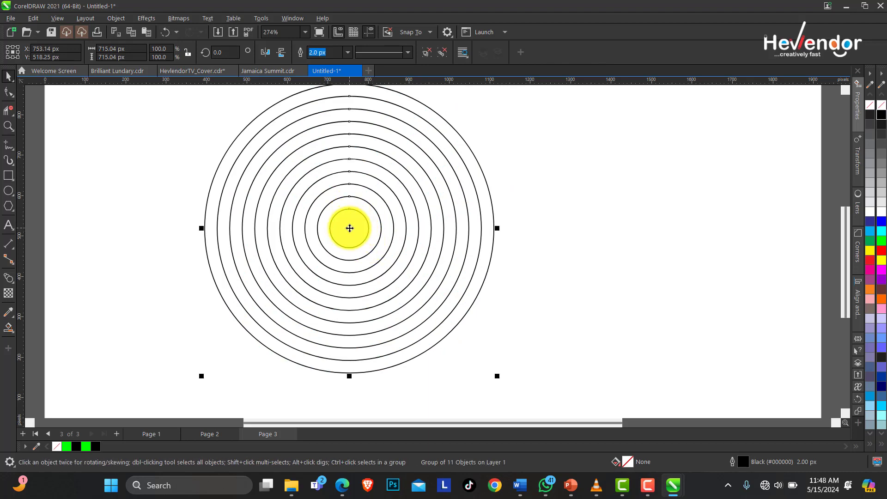
pyautogui.moveTo(349, 228); pyautogui.dragTo(511, 238)
pyautogui.press('Escape')
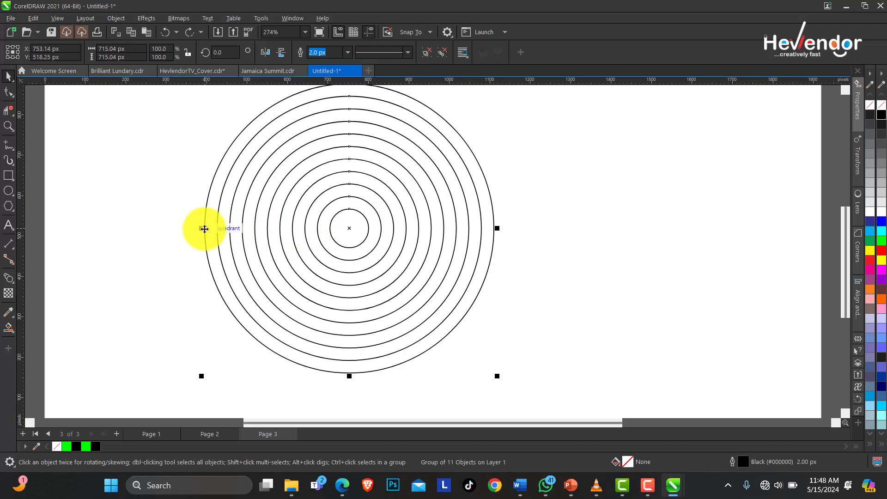
pyautogui.moveTo(204, 229); pyautogui.dragTo(349, 240)
pyautogui.hotkey('ctrl', 'z')
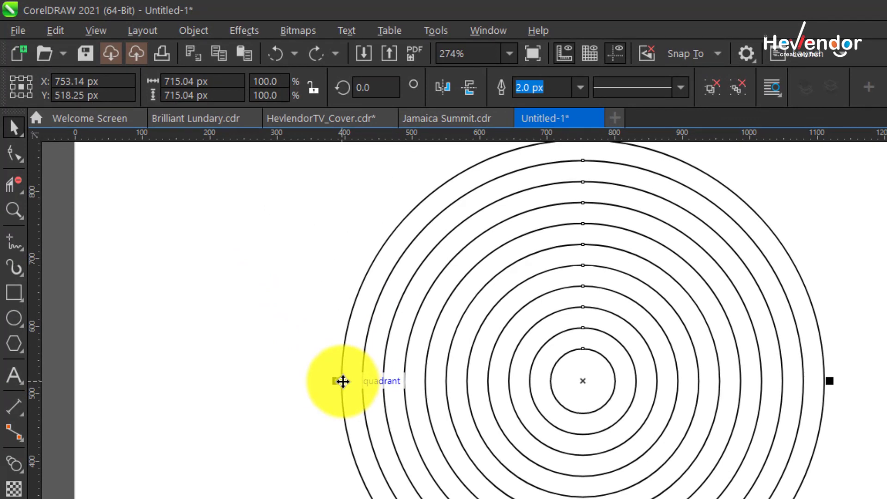
# Step: Copy the ring group with its left quadrant on the original's centre, and place another copy centred on the outer circles' lower intersection
pyautogui.moveTo(343, 381); pyautogui.dragTo(583, 381)
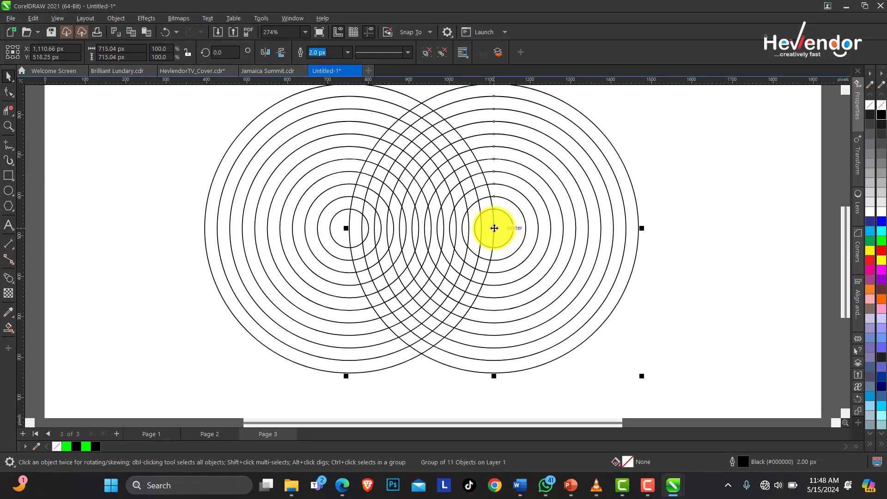
pyautogui.moveTo(494, 228); pyautogui.dragTo(422, 354)
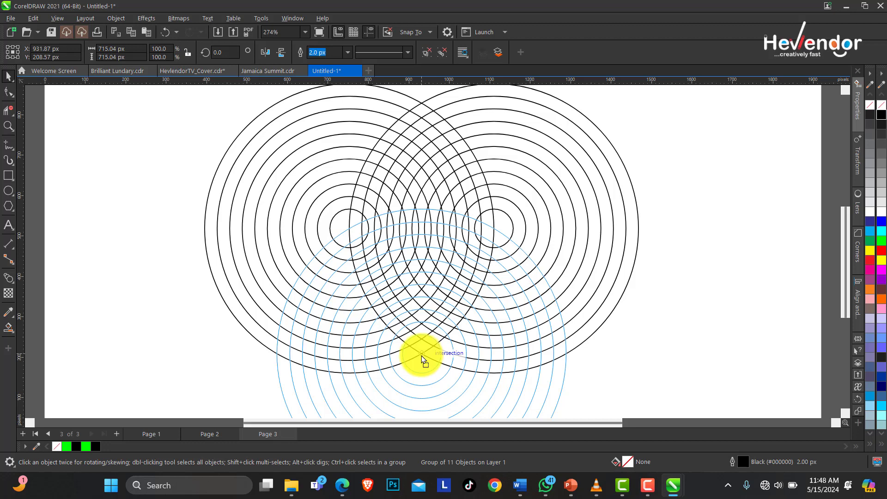
pyautogui.moveTo(422, 359); pyautogui.dragTo(421, 354)
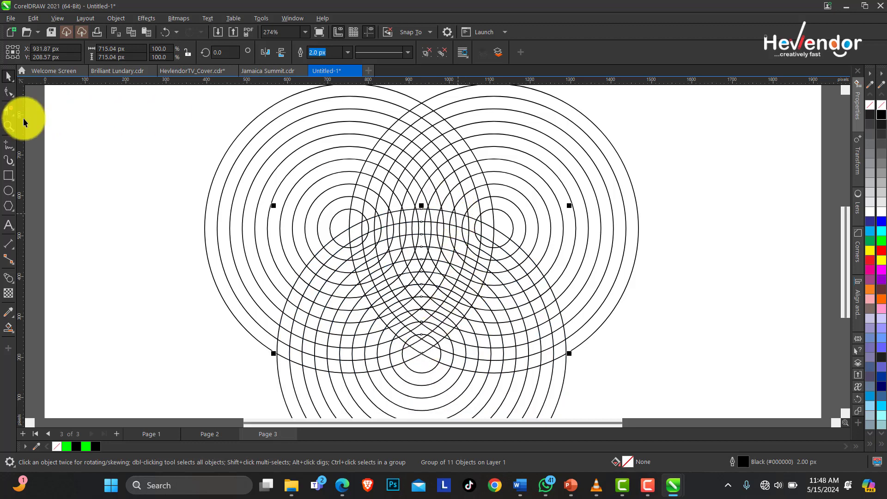
# Step: Select all three ring groups and set their outline width to Hairline
pyautogui.click(9, 126)
pyautogui.rightClick(408, 199)
pyautogui.moveTo(259, 150); pyautogui.dragTo(541, 372)
pyautogui.press('space')
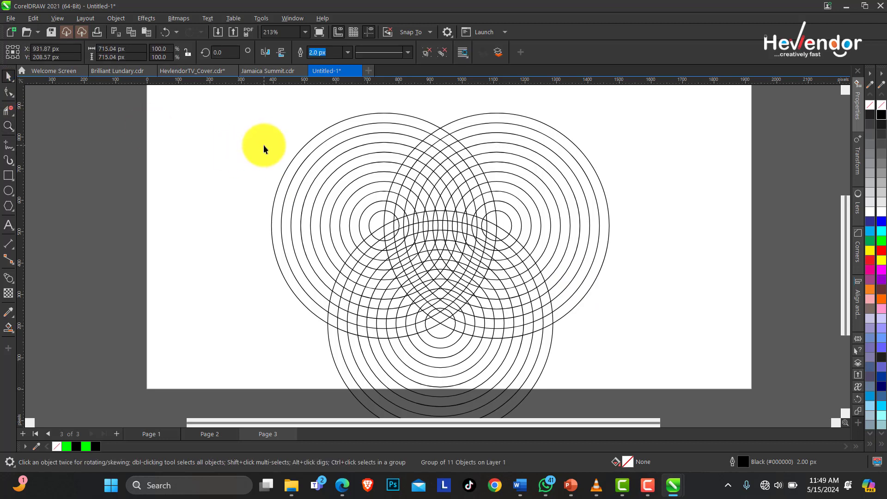
pyautogui.click(263, 145)
pyautogui.hotkey('ctrl', 'a')
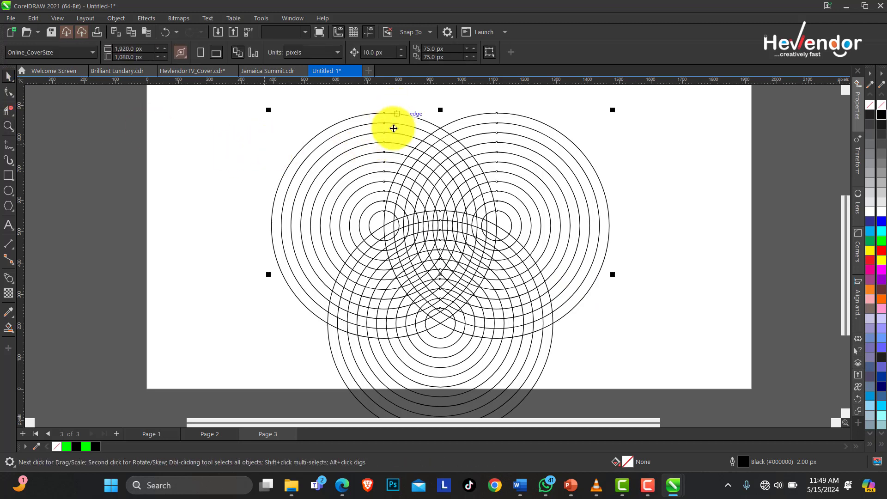
pyautogui.click(479, 52)
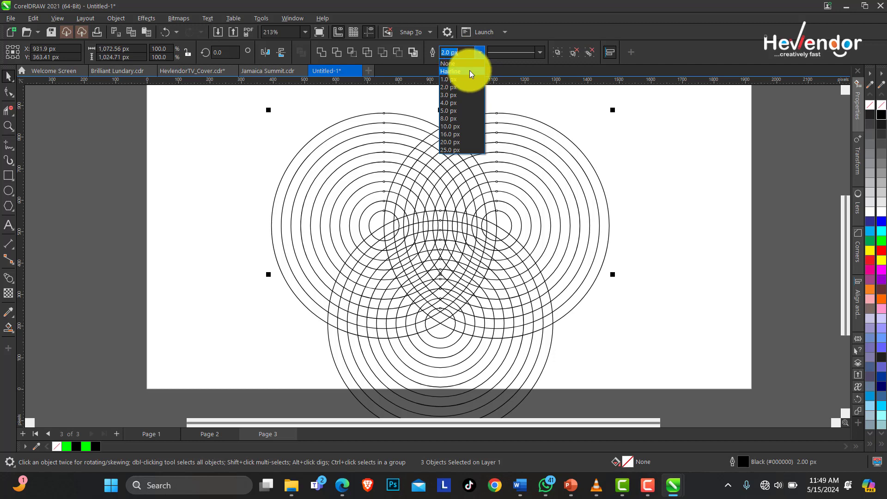
pyautogui.click(470, 72)
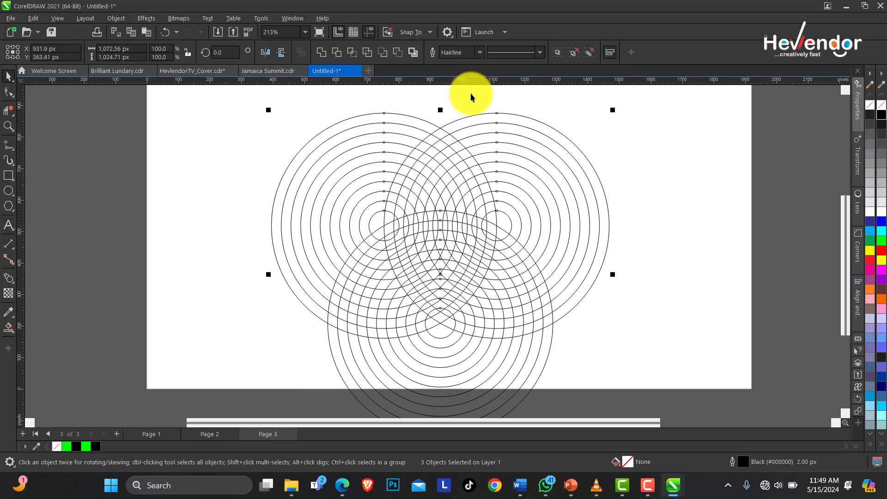
# Step: Group the three overlapping ring sets and centre the result on the page
pyautogui.click(558, 54)
pyautogui.press('p')
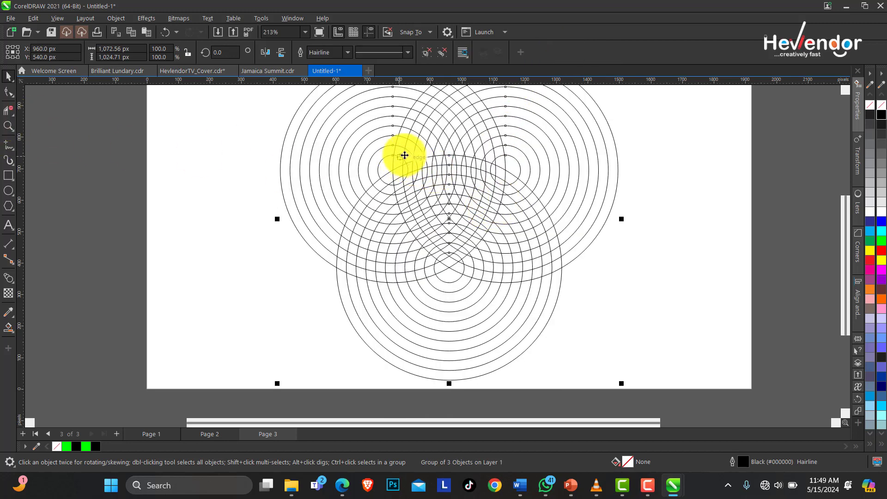
# Step: Lock the centred group of three overlapping ring sets
pyautogui.rightClick(428, 170)
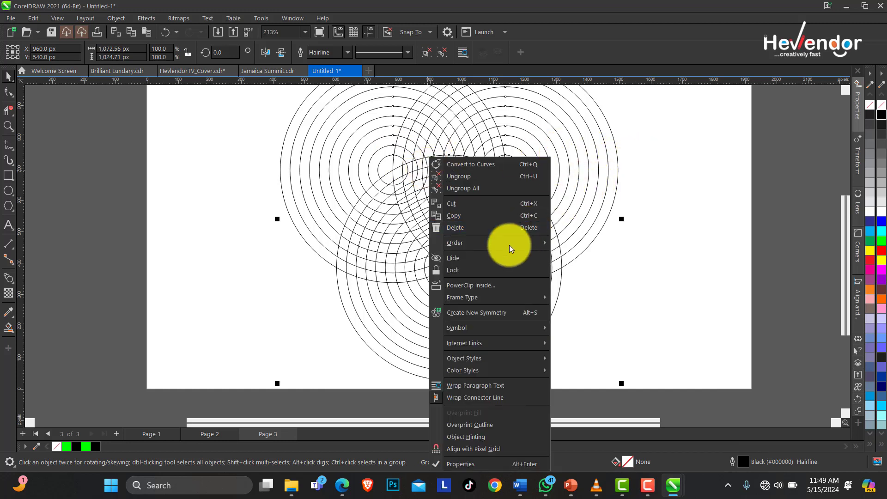
pyautogui.click(461, 270)
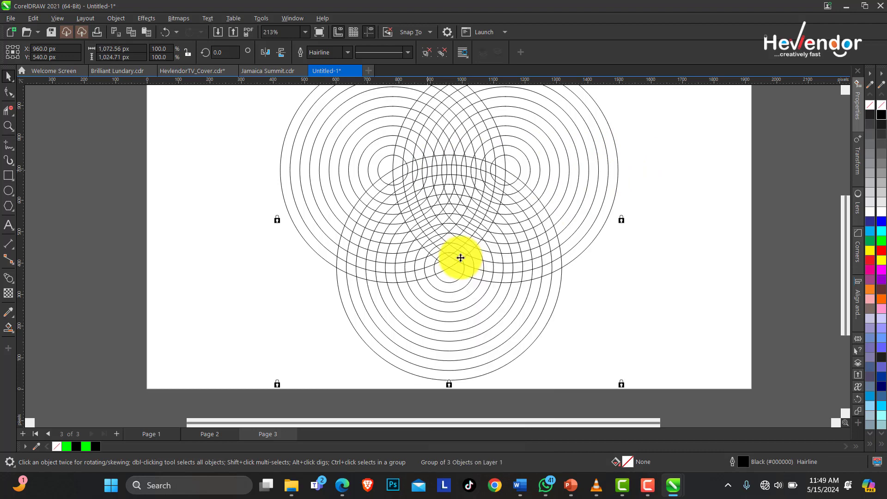
# Step: Smart Fill the cells between two arcs near the overlap's upper edge with green and a hairline black outline, forming a curved top arm
pyautogui.click(9, 126)
pyautogui.click(445, 185)
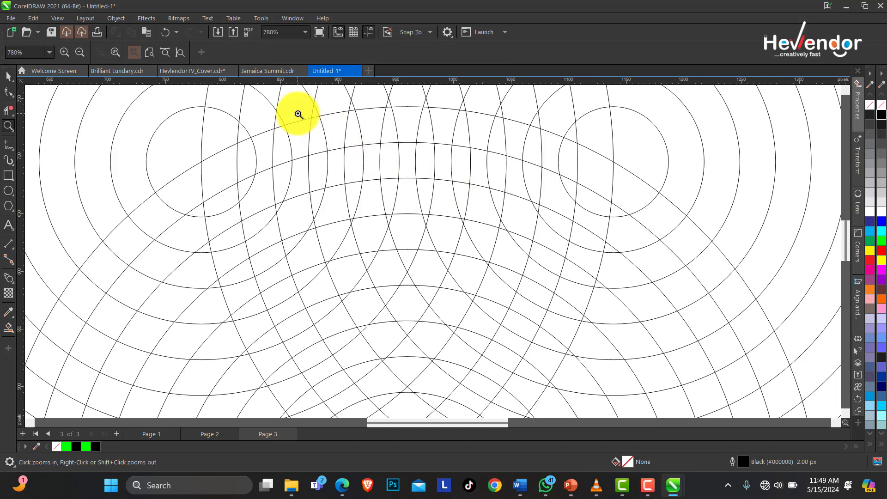
pyautogui.rightClick(564, 251)
pyautogui.rightClick(469, 198)
pyautogui.rightClick(458, 198)
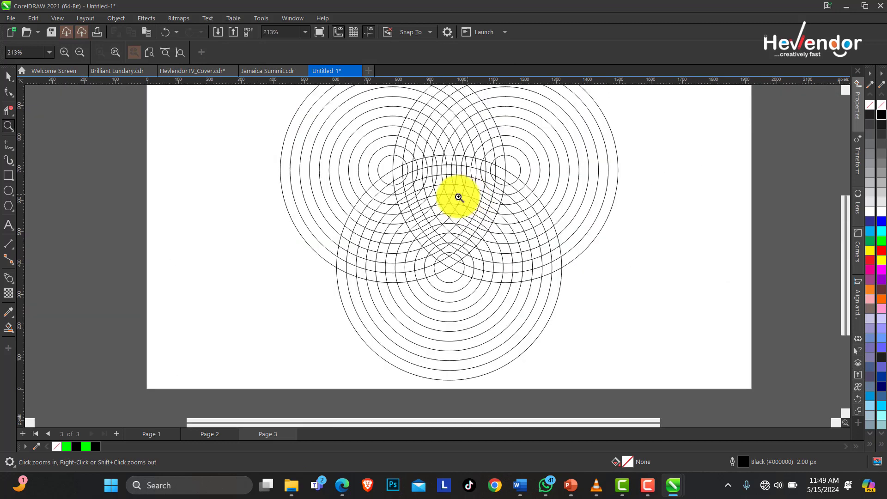
pyautogui.click(445, 217)
pyautogui.moveTo(312, 117); pyautogui.dragTo(594, 368)
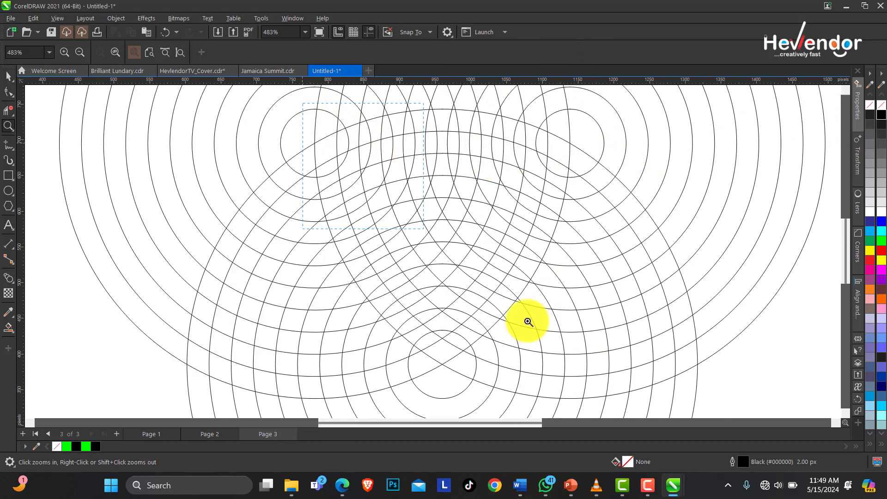
pyautogui.scroll(1, 657, 371)
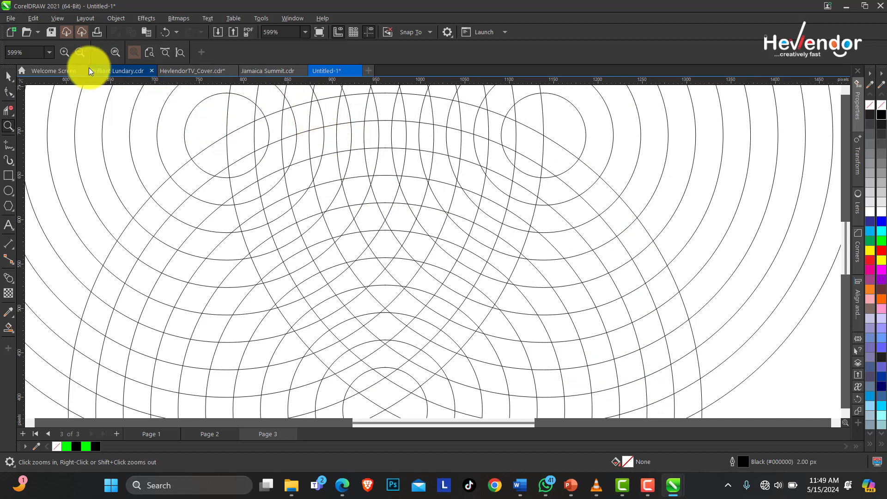
pyautogui.click(7, 77)
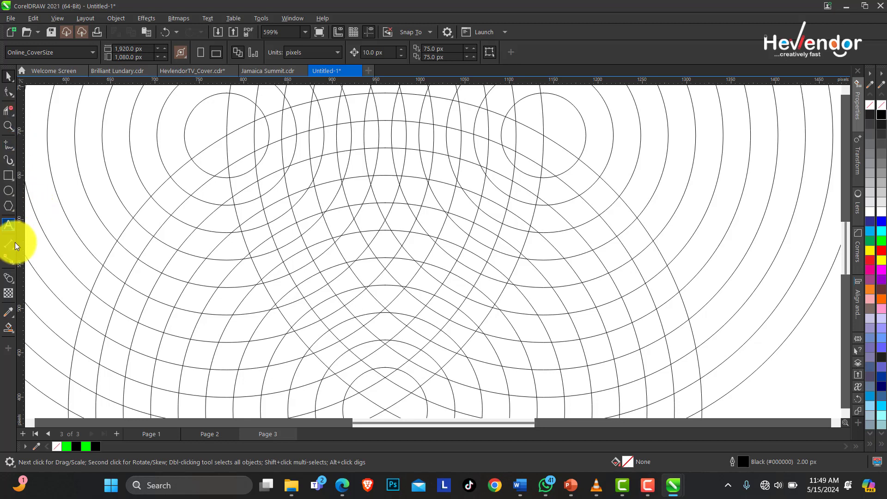
pyautogui.click(13, 331)
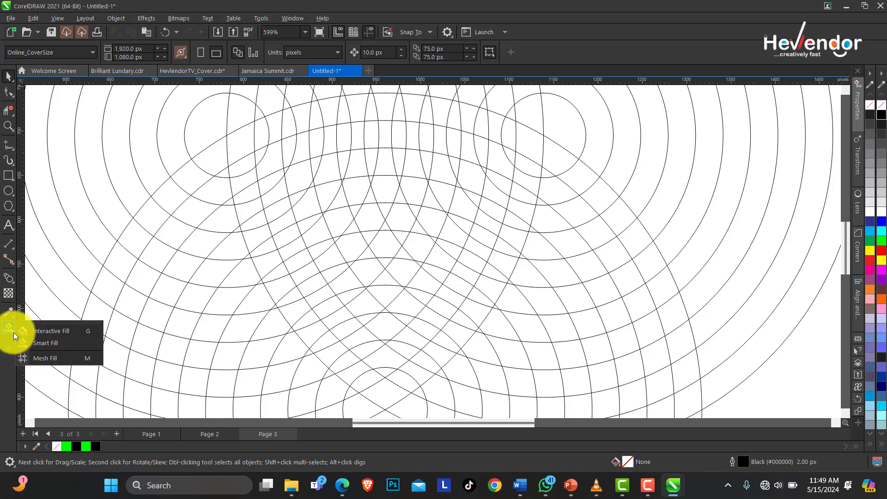
pyautogui.click(44, 343)
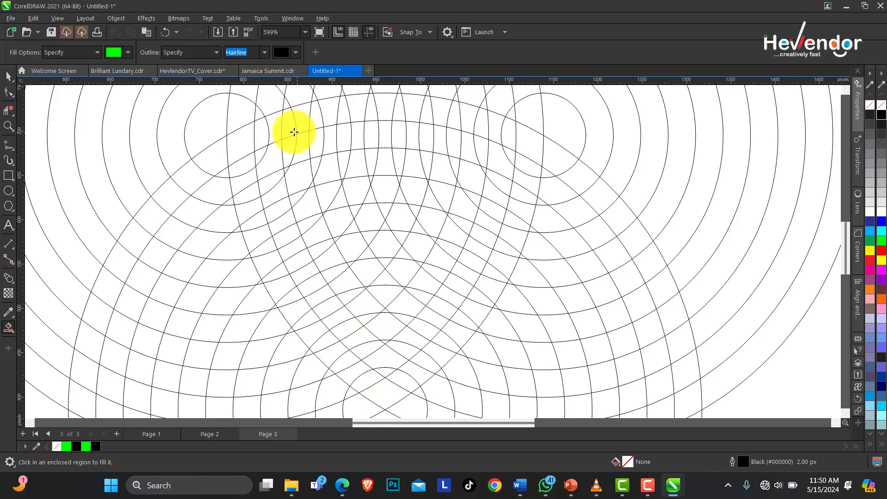
pyautogui.click(242, 140)
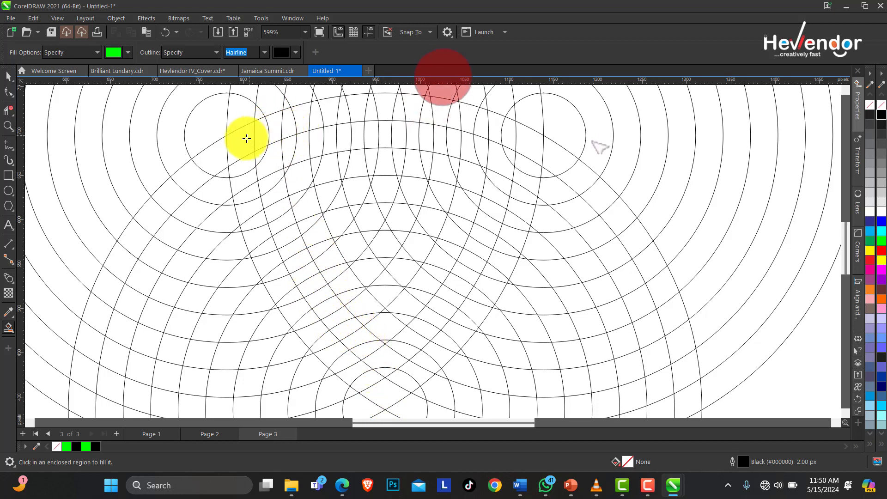
pyautogui.click(281, 126)
pyautogui.click(293, 123)
pyautogui.click(305, 120)
pyautogui.click(316, 120)
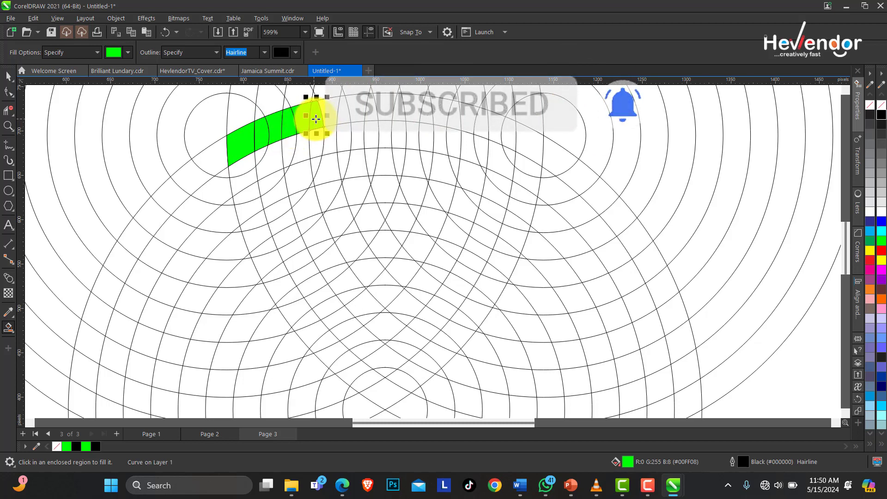
pyautogui.click(335, 116)
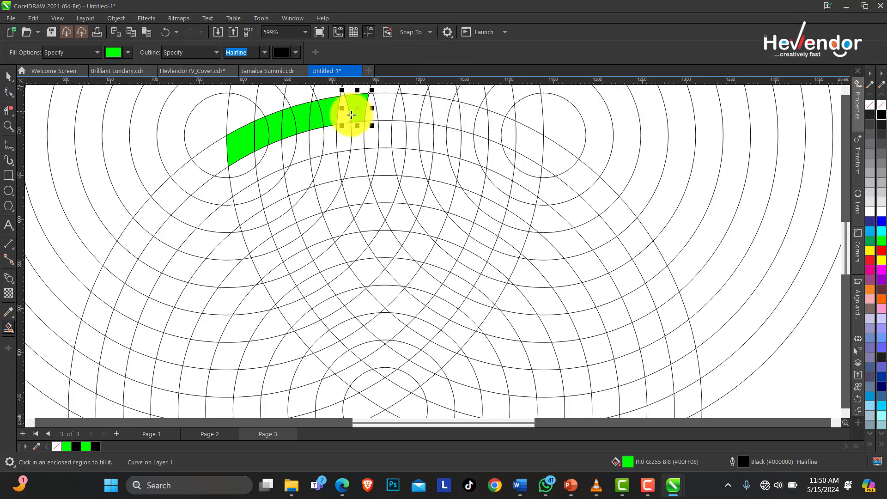
pyautogui.click(352, 113)
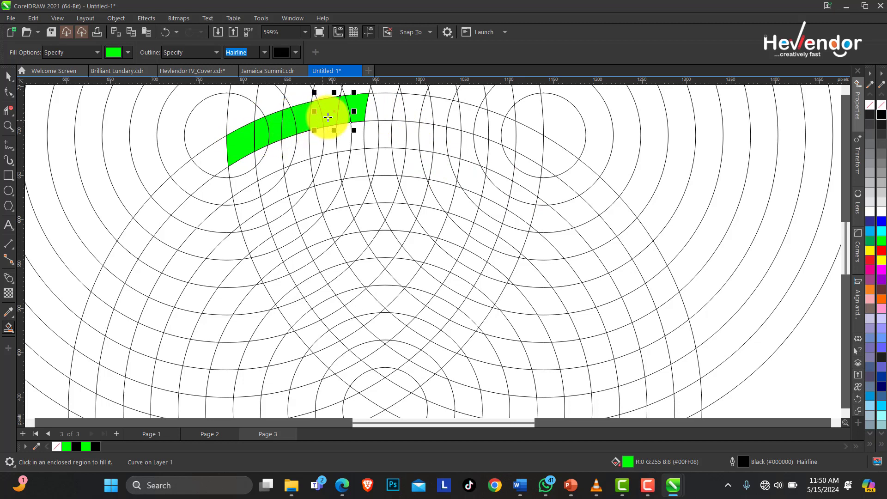
pyautogui.click(381, 109)
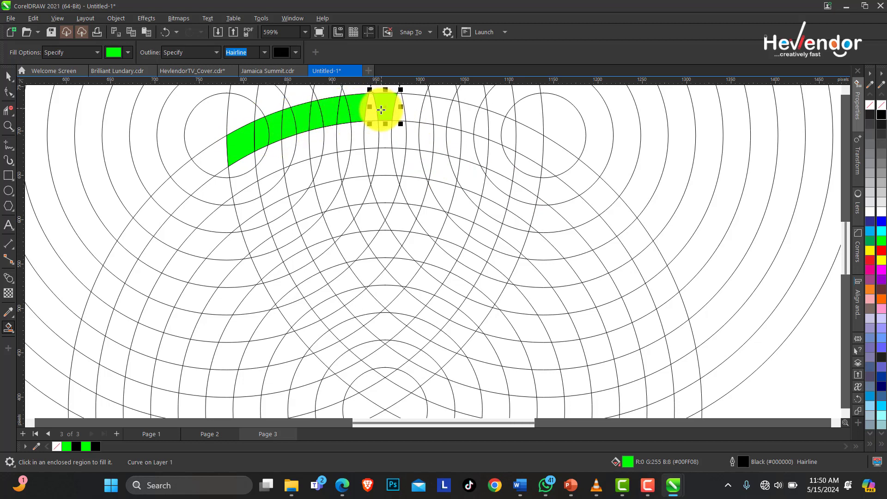
pyautogui.click(360, 127)
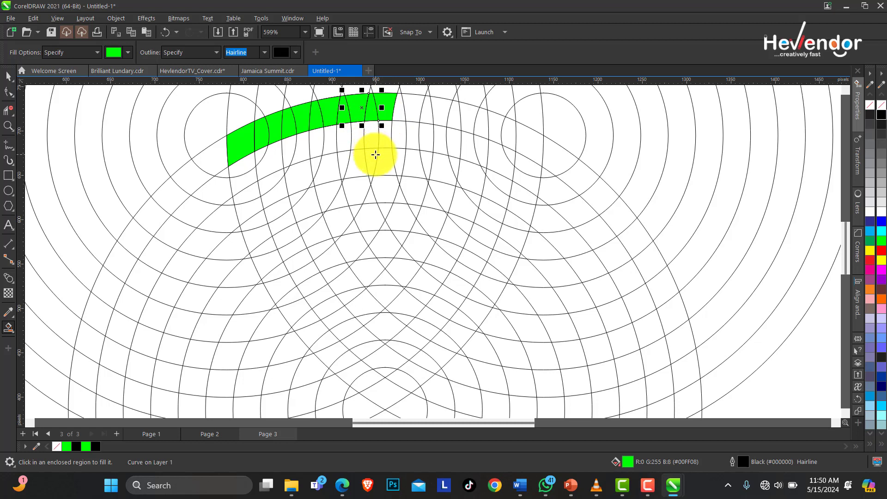
# Step: Smart Fill the adjoining cells downward from the top arm's left end in green, forming a curved vertical stem
pyautogui.click(244, 175)
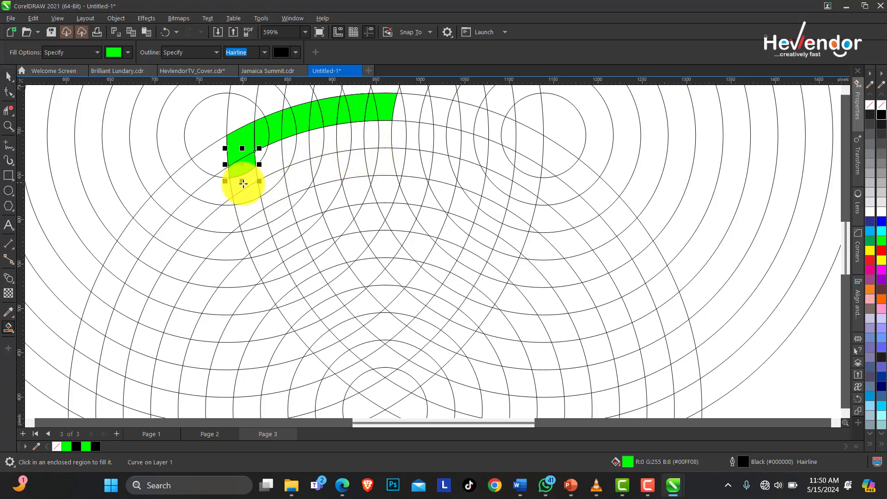
pyautogui.click(247, 210)
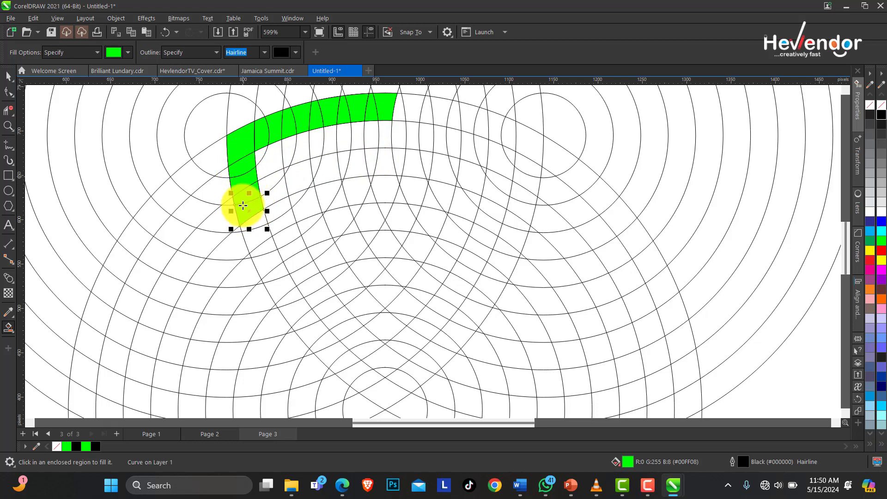
pyautogui.click(254, 238)
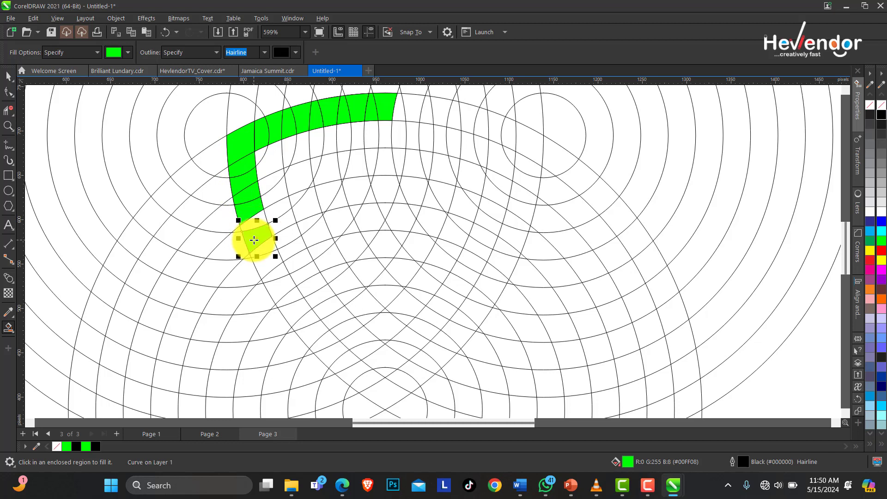
pyautogui.click(275, 278)
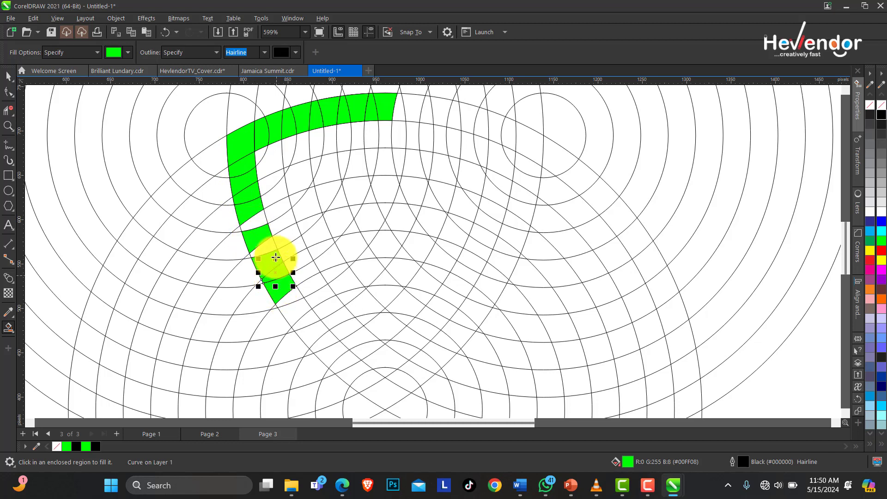
pyautogui.click(261, 223)
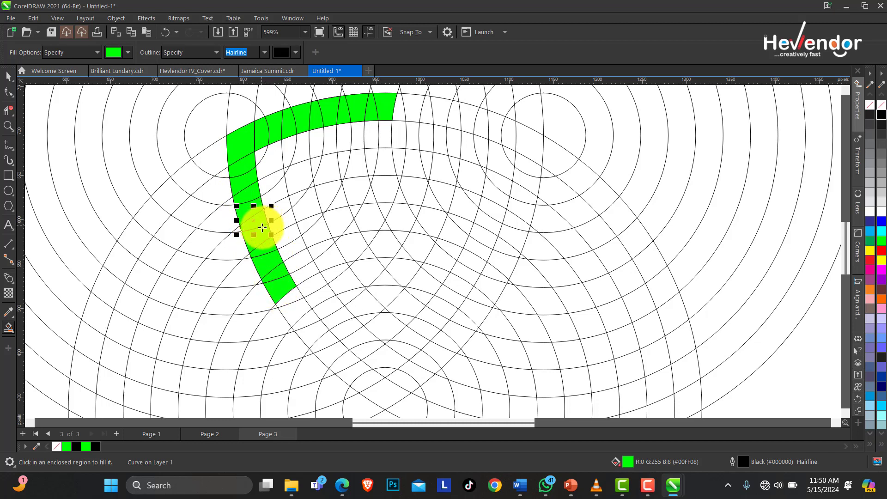
# Step: Smart Fill the cells along the arc band from the stem's lower end in green, forming a bottom arm
pyautogui.click(303, 276)
pyautogui.click(298, 263)
pyautogui.click(323, 250)
pyautogui.click(331, 258)
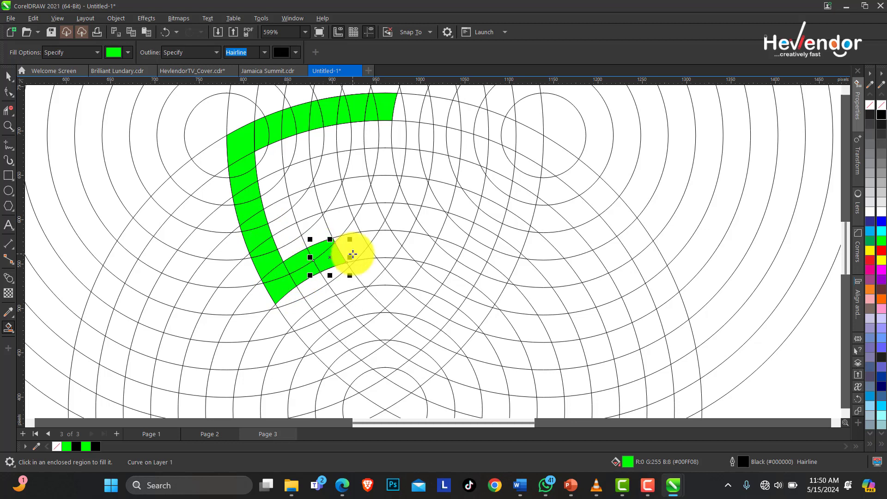
pyautogui.click(352, 254)
pyautogui.click(381, 249)
pyautogui.click(369, 236)
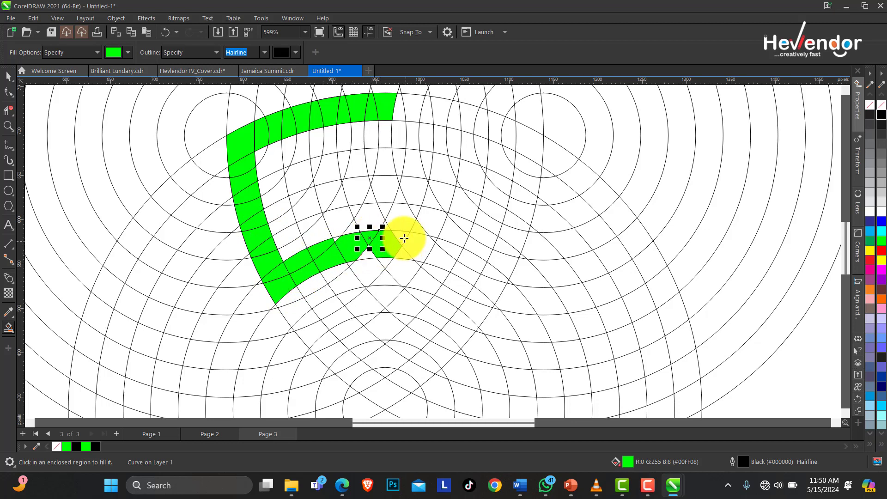
pyautogui.click(404, 238)
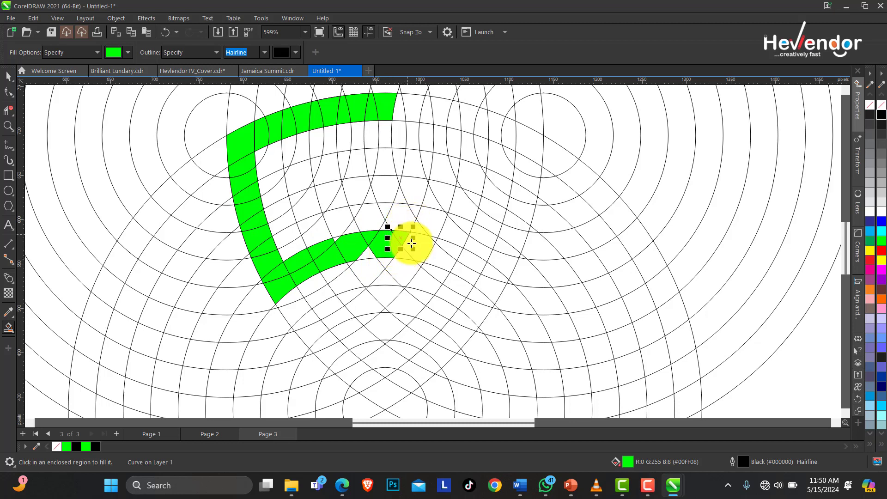
pyautogui.click(371, 254)
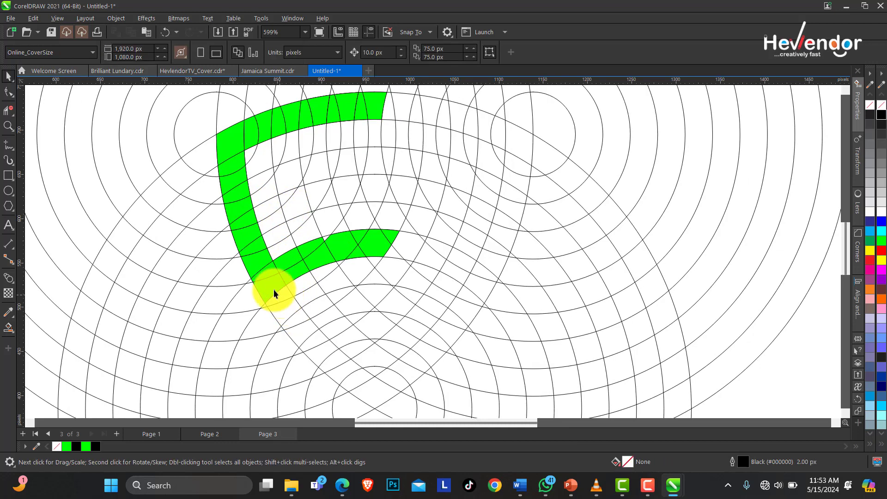
# Step: Delete the green cells of the bottom arm and the stem's lowest cells
pyautogui.click(274, 275)
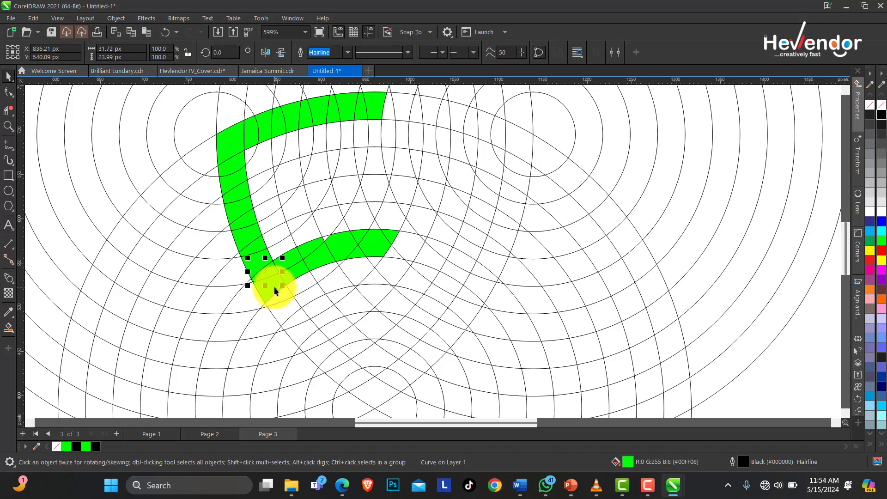
pyautogui.click(274, 288)
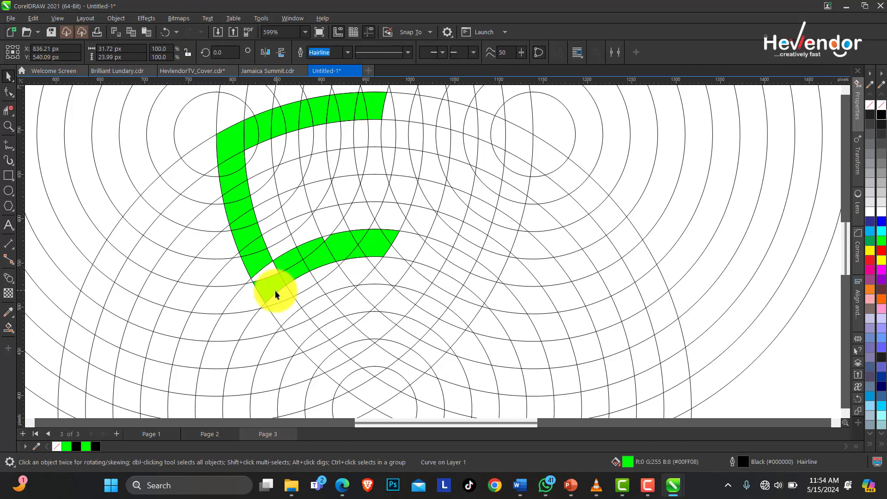
pyautogui.click(303, 267)
pyautogui.press('Delete')
pyautogui.click(312, 247)
pyautogui.press('Delete')
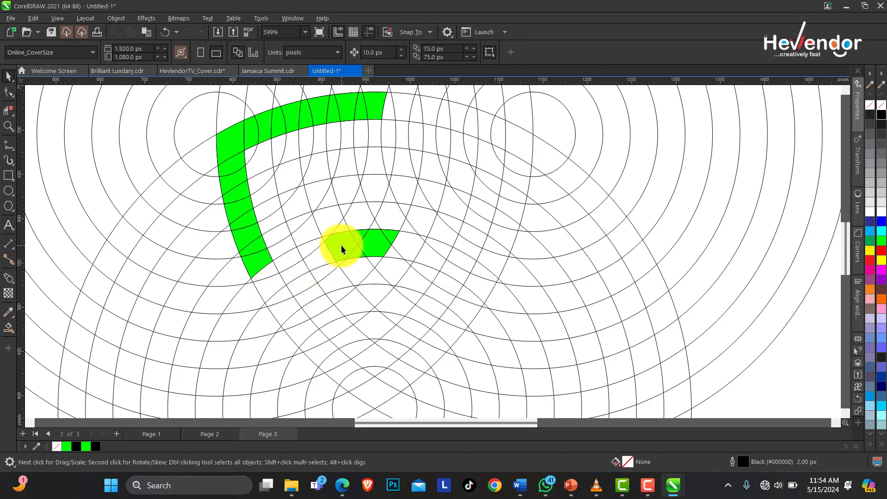
pyautogui.click(341, 245)
pyautogui.press('Delete')
pyautogui.click(374, 251)
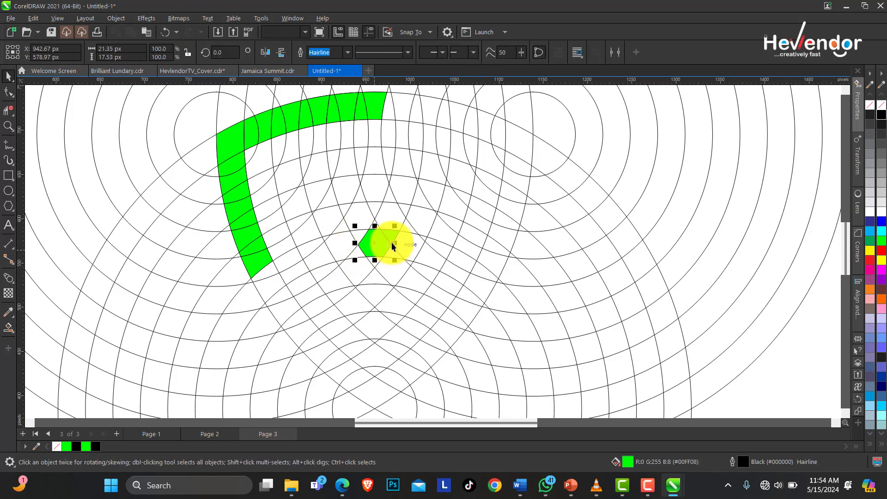
pyautogui.press('Delete')
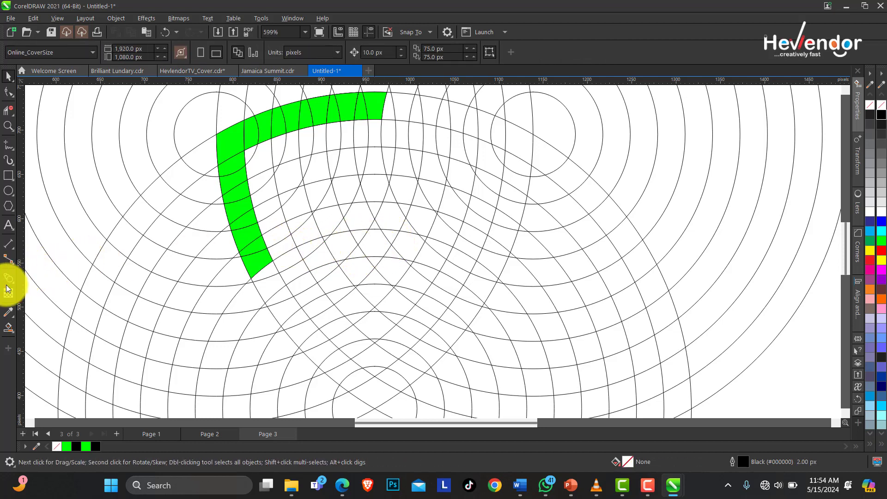
# Step: Smart Fill the arc band extending right from the shortened stem's lower end in green, forming a new bottom arm
pyautogui.click(9, 327)
pyautogui.click(277, 255)
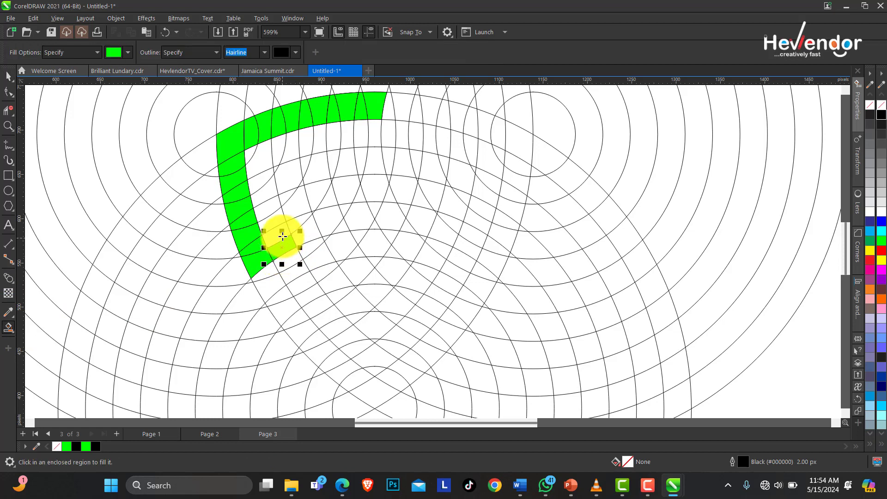
pyautogui.click(280, 236)
pyautogui.click(299, 223)
pyautogui.click(313, 230)
pyautogui.click(342, 228)
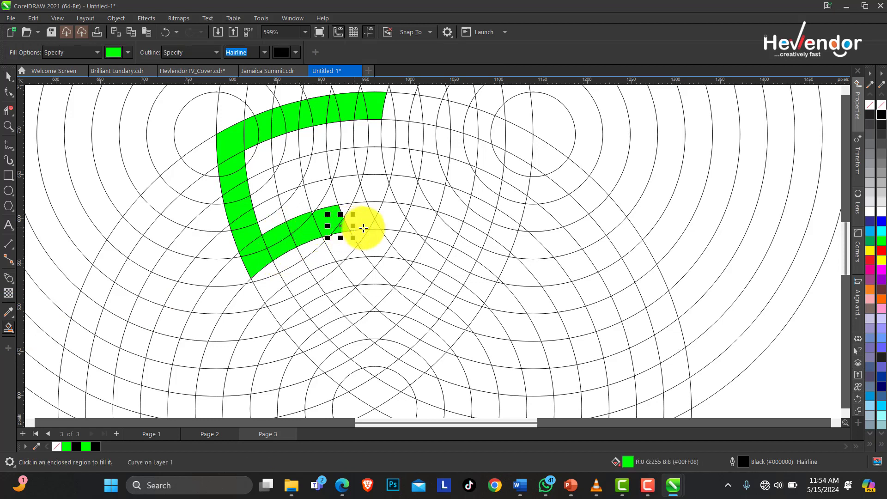
pyautogui.click(359, 219)
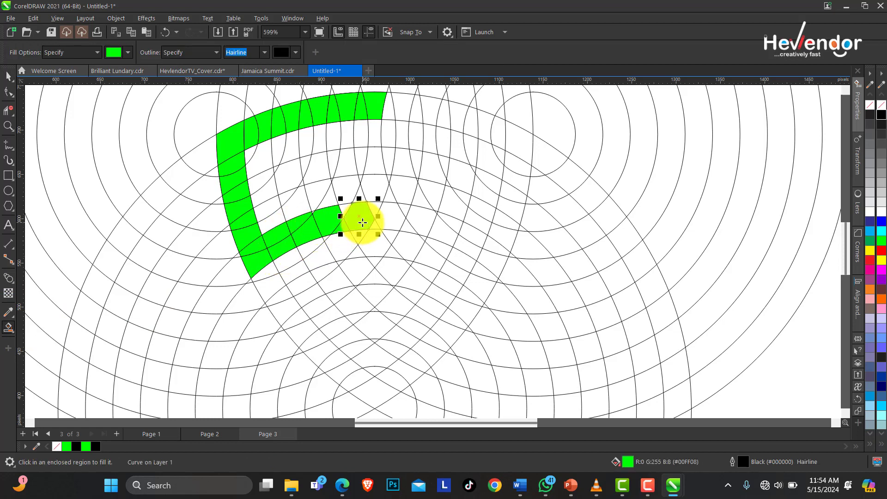
# Step: Smart Fill the arc band midway between the top and bottom arms in green, forming the middle arm of an E
pyautogui.click(261, 186)
pyautogui.click(291, 179)
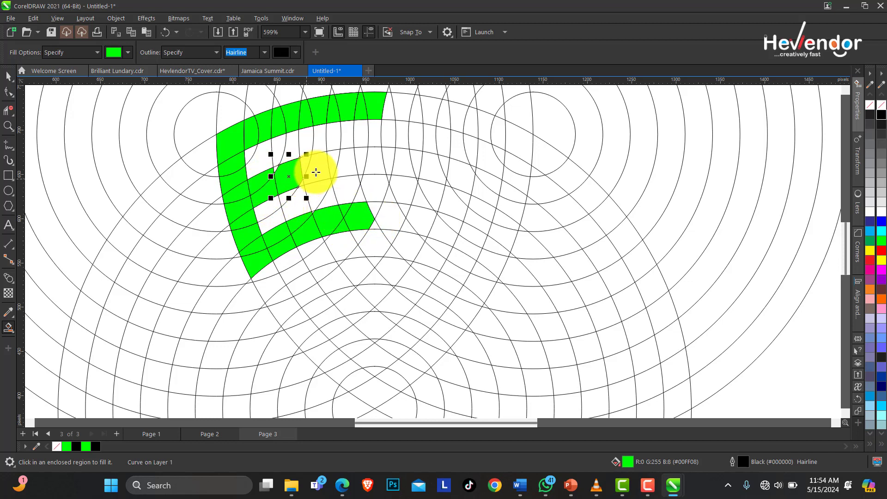
pyautogui.click(324, 169)
pyautogui.click(341, 165)
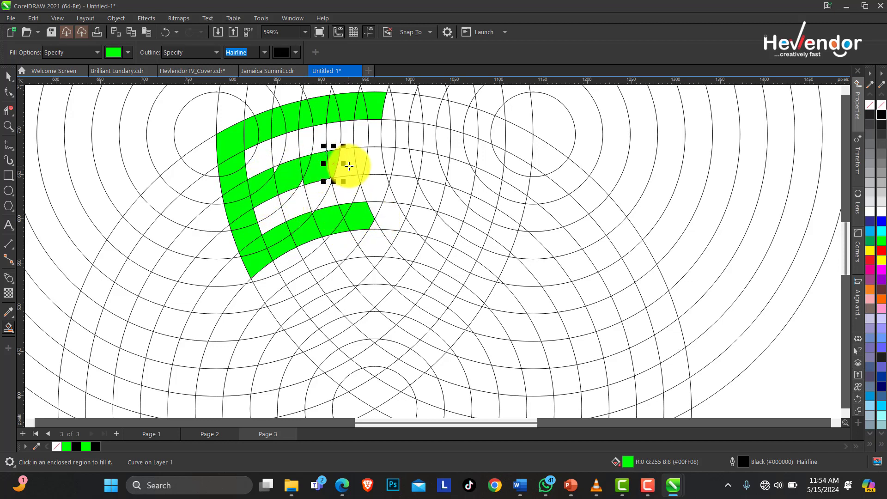
pyautogui.click(354, 167)
pyautogui.click(364, 164)
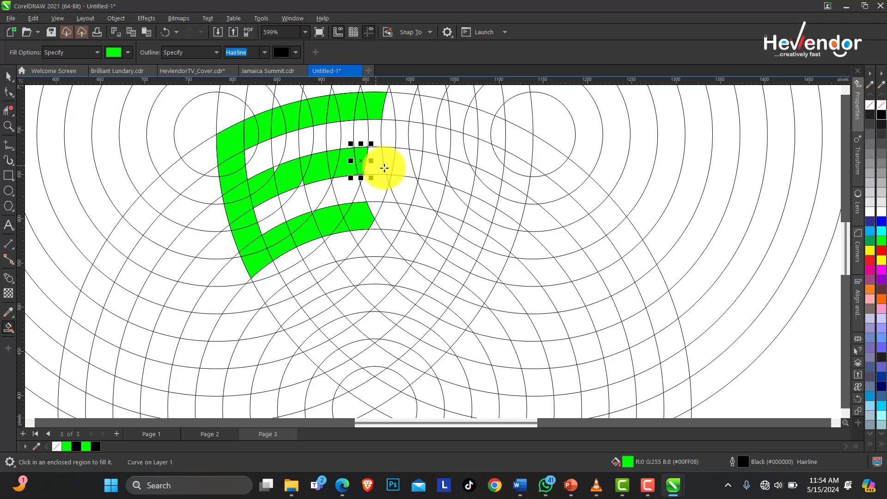
# Step: Smart Fill additional cells in green at the right ends of the E's top, middle and bottom arms
pyautogui.click(380, 167)
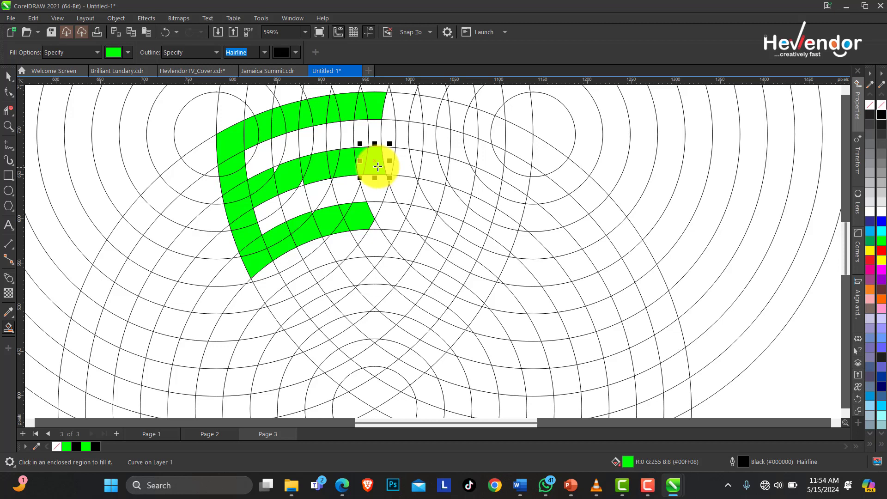
pyautogui.click(394, 112)
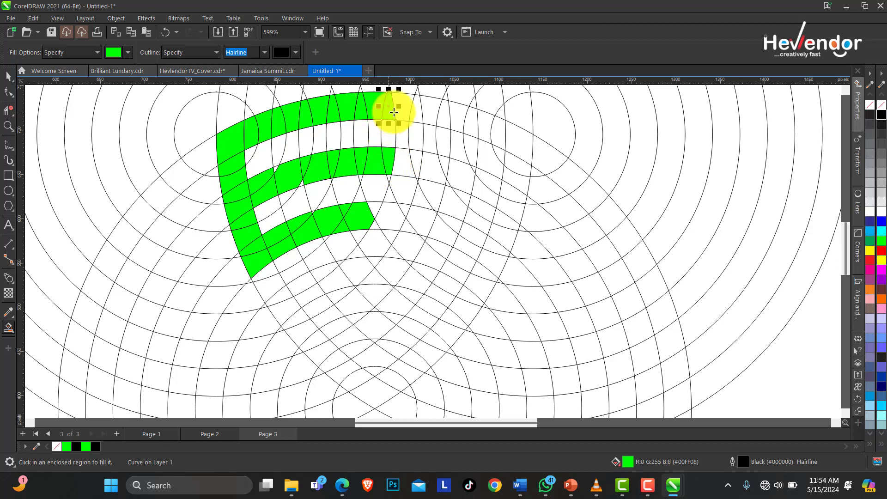
pyautogui.click(401, 112)
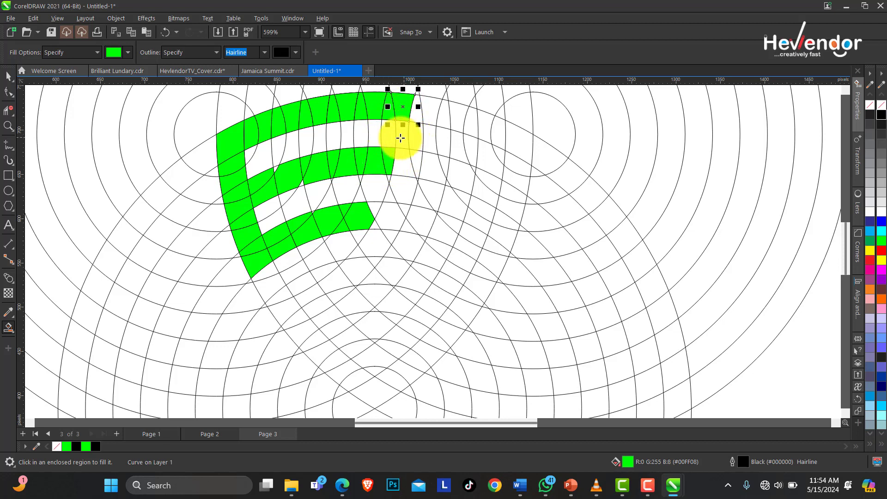
pyautogui.click(845, 90)
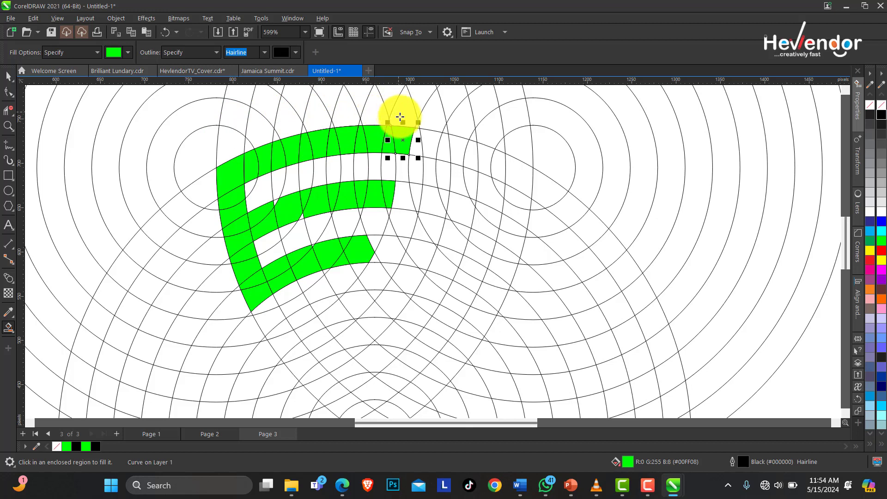
pyautogui.click(399, 139)
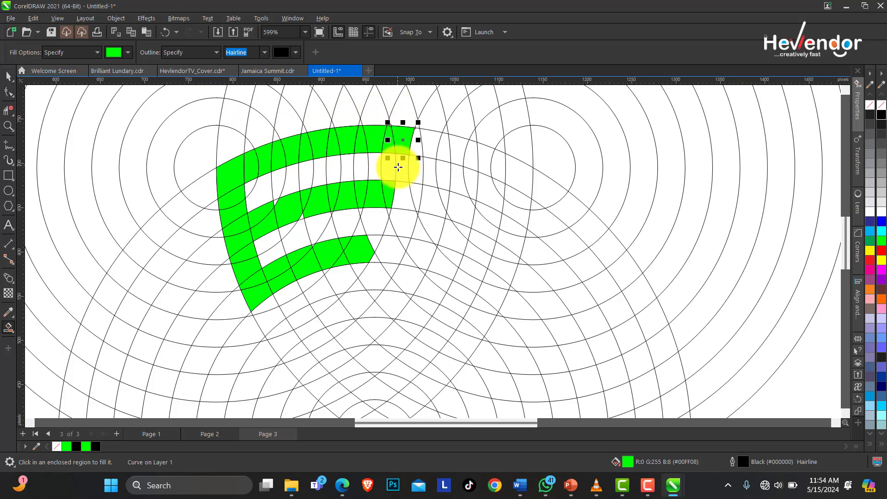
pyautogui.click(402, 194)
pyautogui.click(417, 142)
pyautogui.click(400, 229)
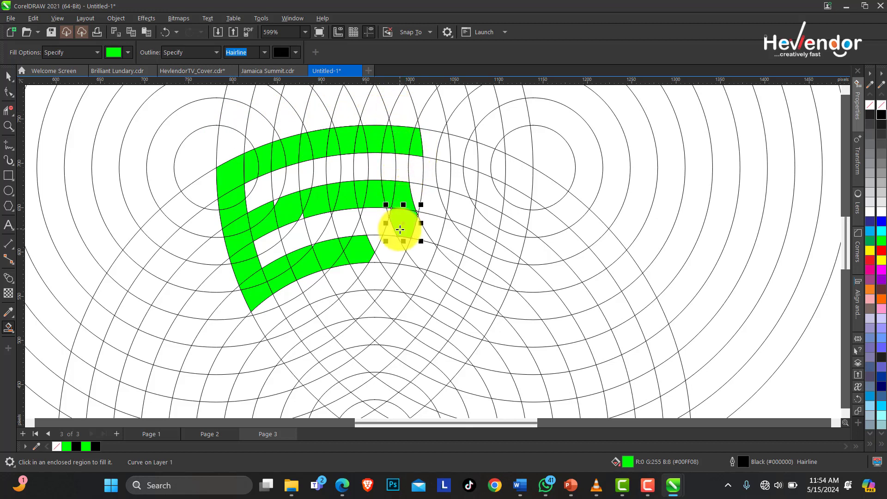
pyautogui.click(384, 256)
pyautogui.click(375, 242)
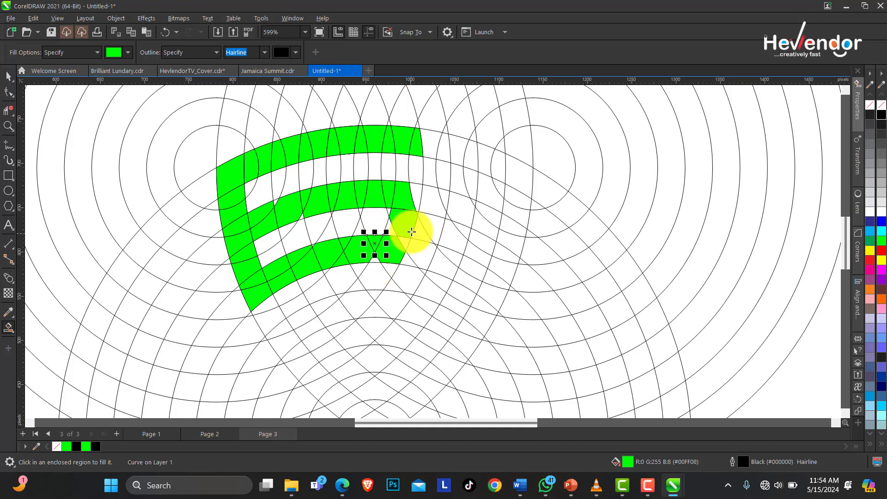
# Step: Delete the stray green cell between the right ends of the E's middle and bottom arms
pyautogui.click(12, 76)
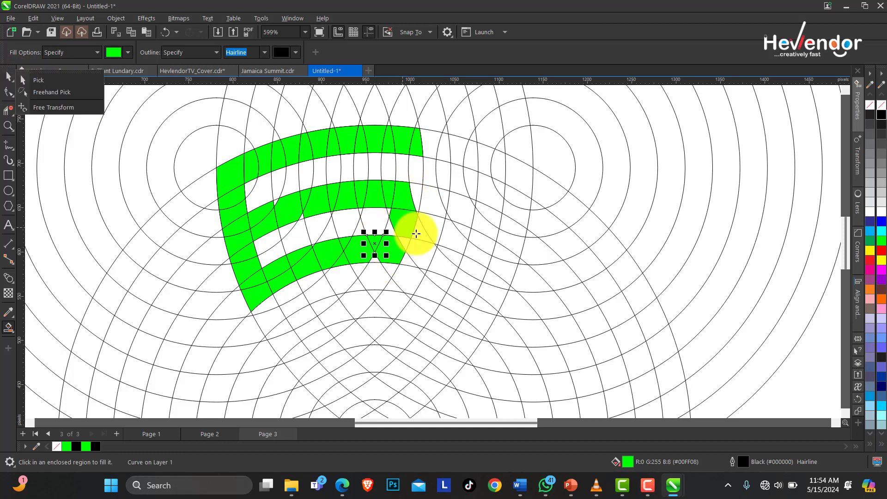
pyautogui.click(416, 233)
pyautogui.click(18, 79)
pyautogui.press('space')
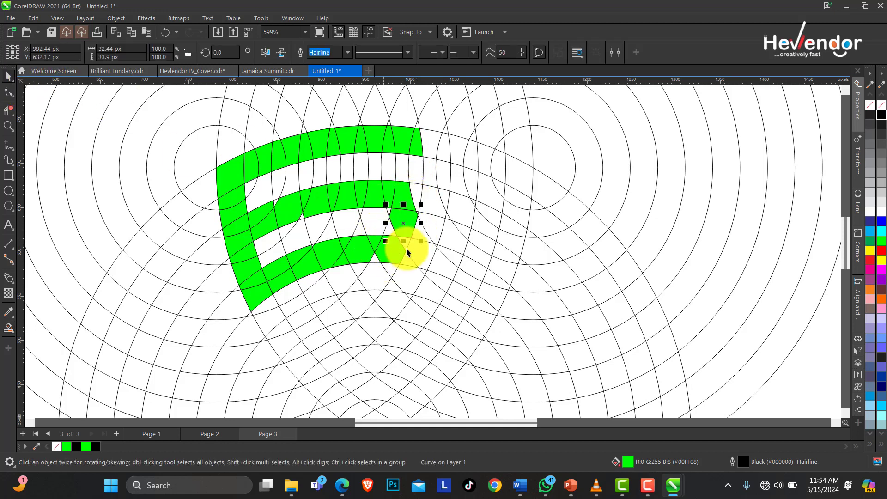
pyautogui.click(407, 221)
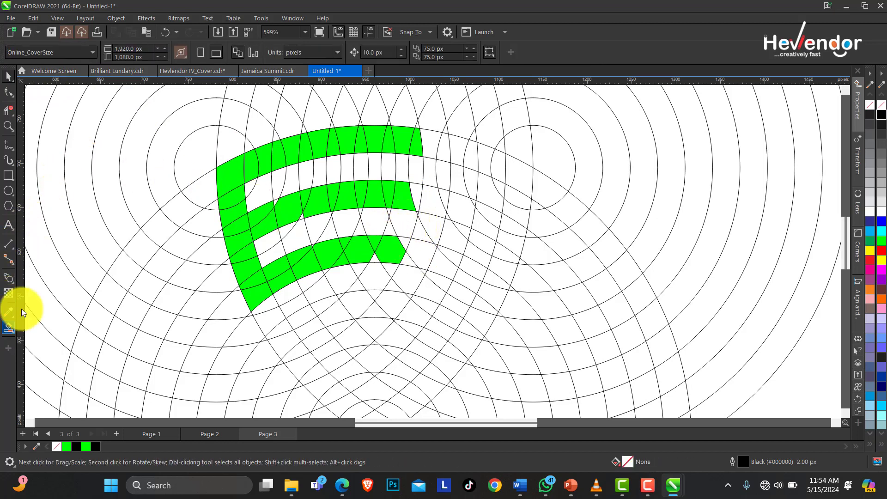
# Step: Smart Fill the missing cells at the bottom and middle arms' right ends and the small gaps along the middle arm in green
pyautogui.press('space')
pyautogui.click(375, 258)
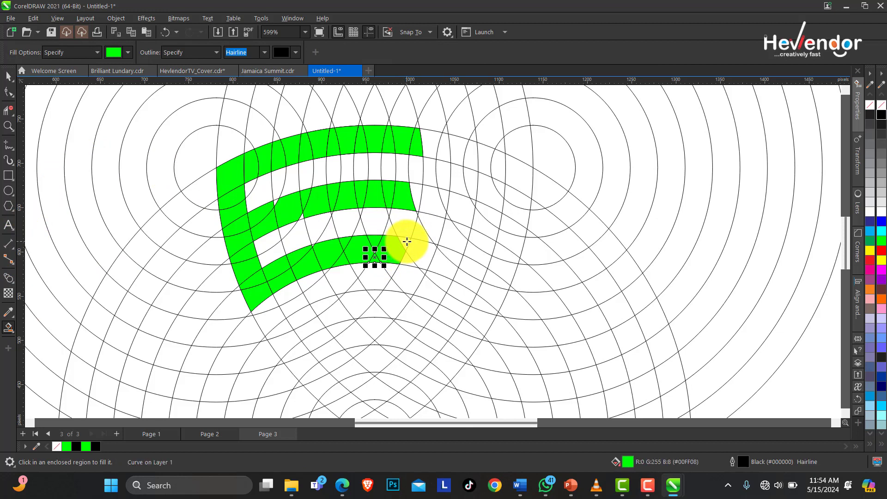
pyautogui.click(407, 241)
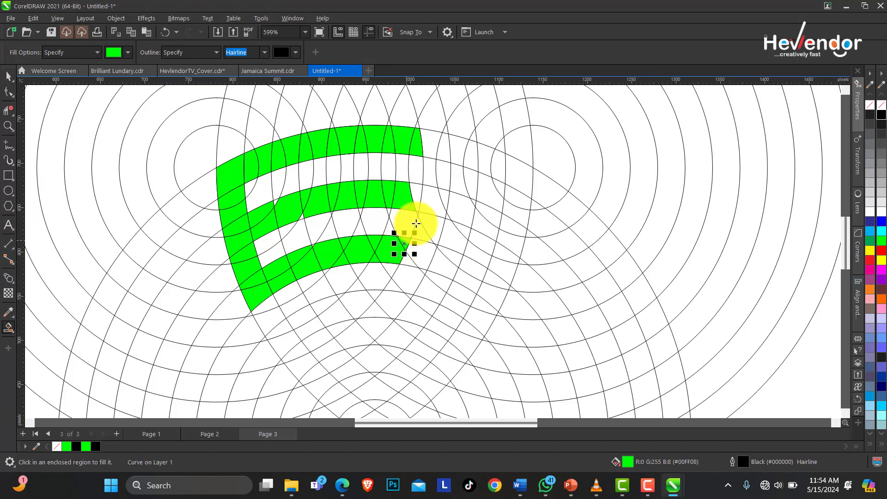
pyautogui.click(418, 191)
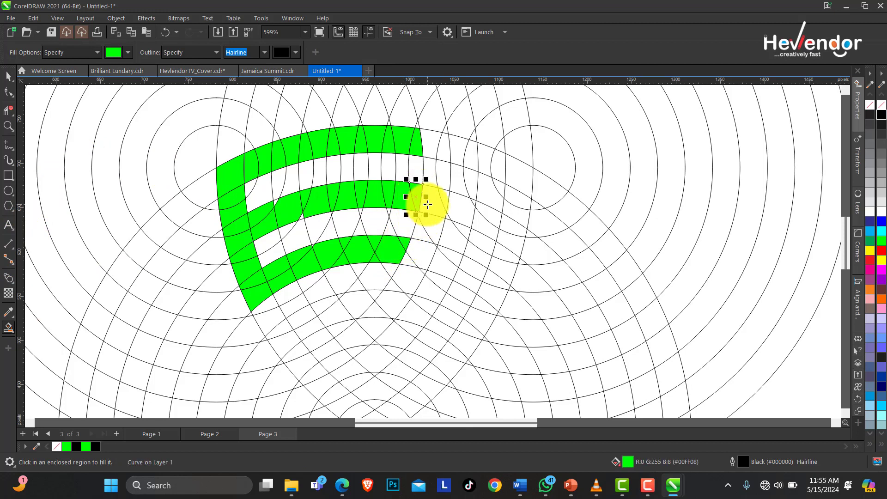
pyautogui.click(300, 213)
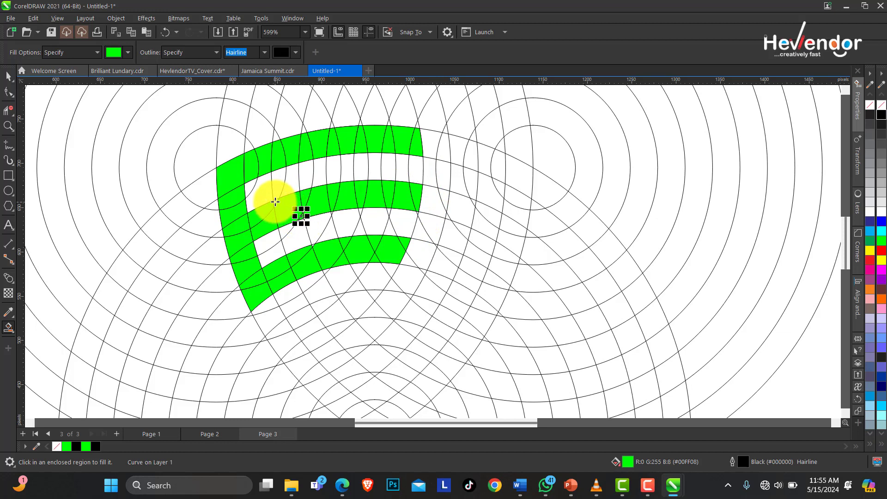
pyautogui.click(276, 201)
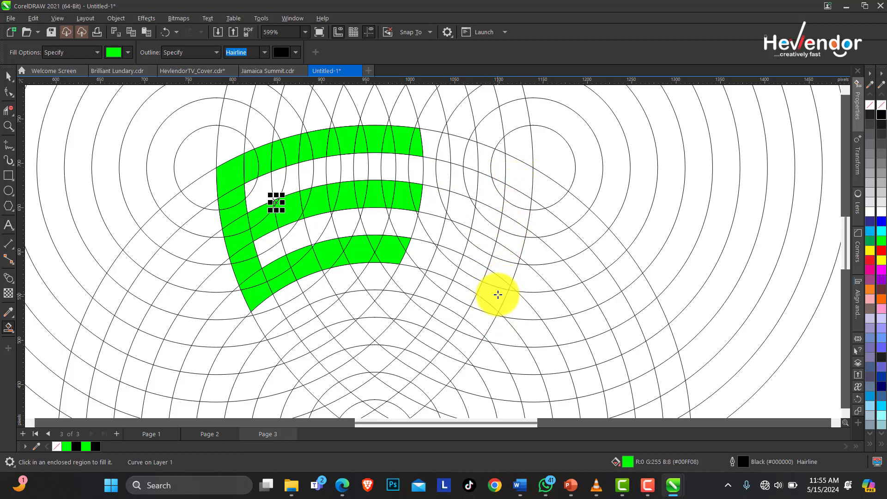
# Step: Smart Fill the outer arc band right of the E in green, continuing down an inner leg beside the E's arms
pyautogui.click(522, 175)
pyautogui.click(487, 159)
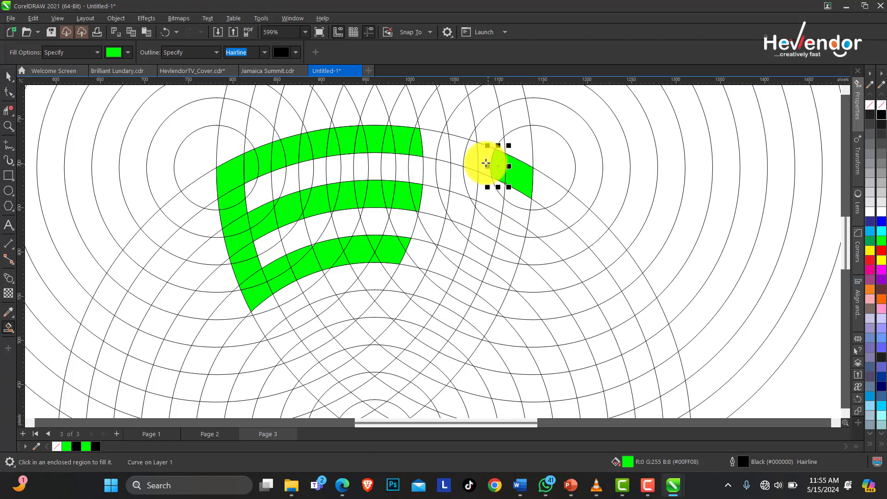
pyautogui.click(471, 157)
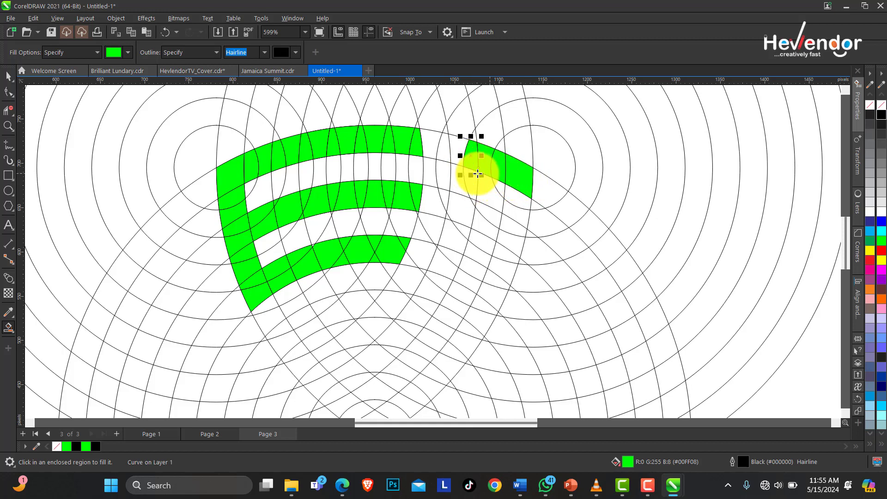
pyautogui.click(467, 185)
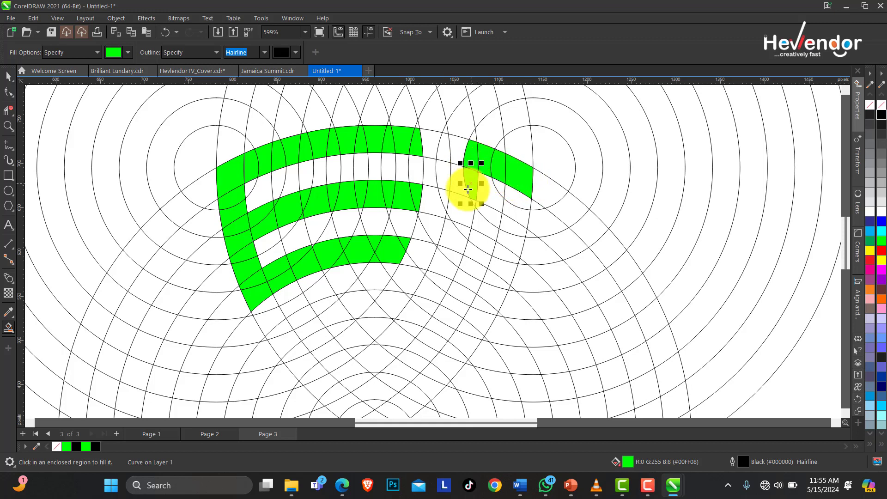
pyautogui.click(459, 212)
pyautogui.click(459, 234)
# Step: Smart Fill the outer right arc band downward in green, forming a leg that ends level with the E's lower-left corner
pyautogui.click(509, 224)
pyautogui.click(513, 242)
pyautogui.click(507, 255)
pyautogui.click(505, 270)
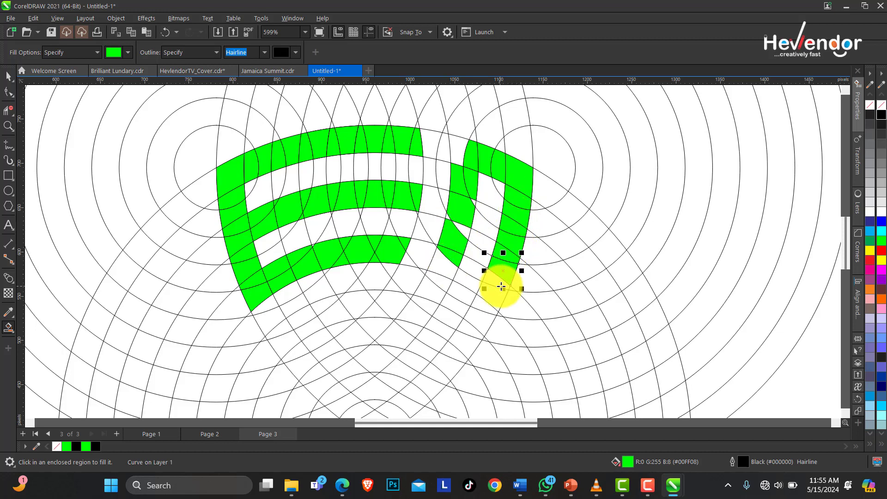
pyautogui.click(500, 284)
pyautogui.click(498, 297)
# Step: Smart Fill the inner leg's top corner and a foot curving left from its lower end toward the E's bottom arm in green
pyautogui.click(465, 278)
pyautogui.hotkey('ctrl', 'z')
pyautogui.click(462, 155)
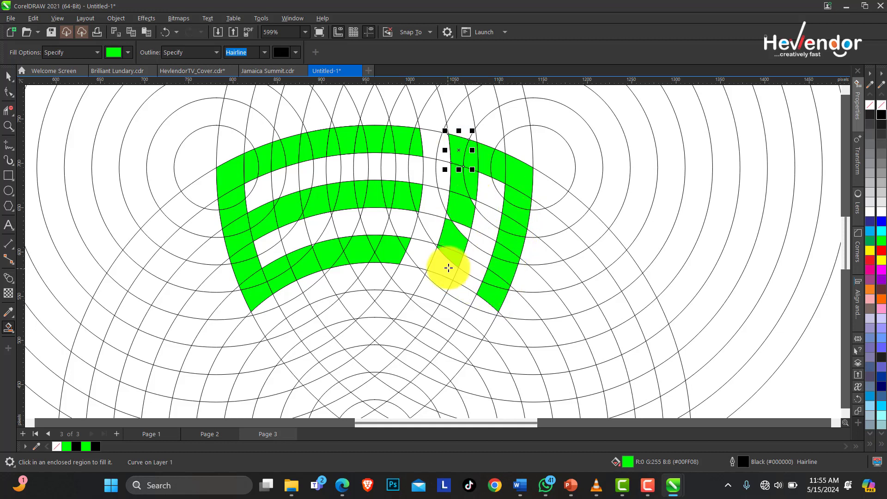
pyautogui.click(421, 258)
# Step: Delete the green end cells of the E's bottom, middle and top arms
pyautogui.click(388, 249)
pyautogui.press('space')
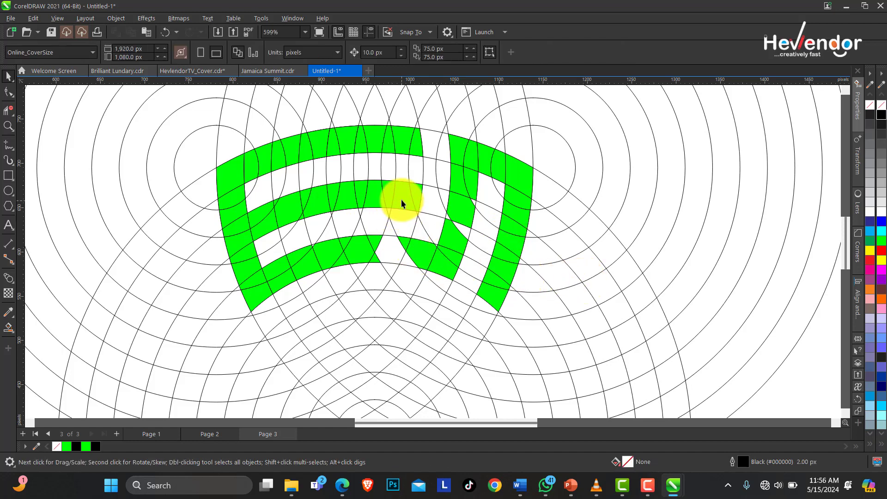
pyautogui.click(412, 187)
pyautogui.press('Delete')
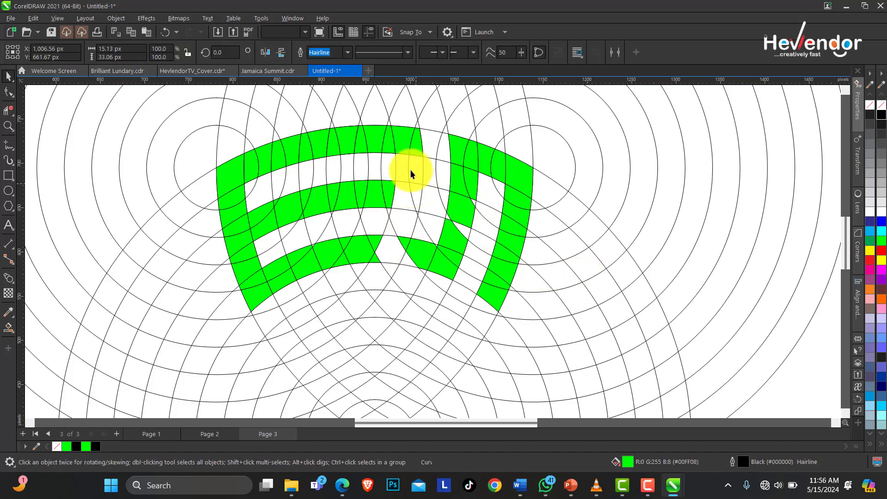
pyautogui.click(415, 147)
pyautogui.click(417, 223)
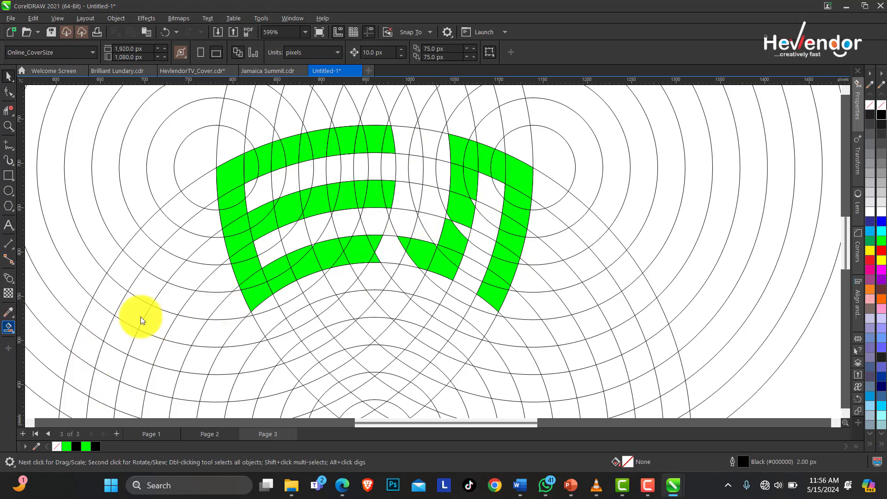
# Step: Smart Fill a vertical band in green from the foot's left end up to the outer arc, just right of the E's arms
pyautogui.click(397, 247)
pyautogui.click(396, 248)
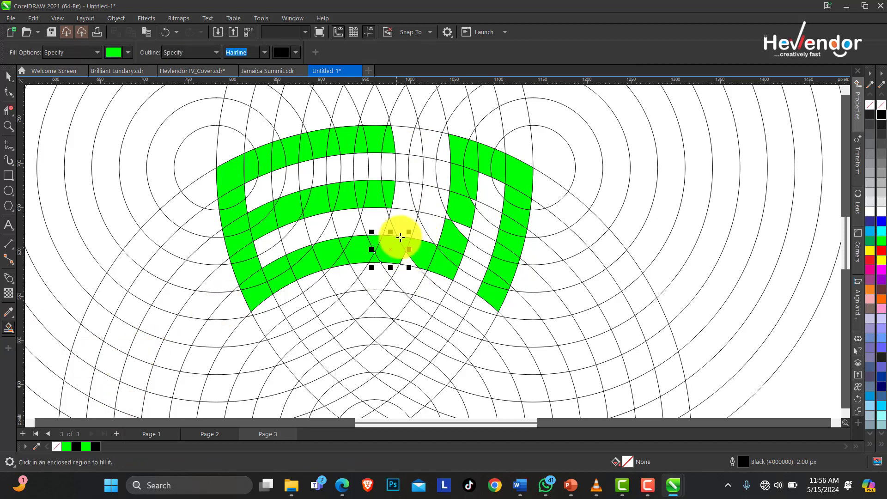
pyautogui.click(410, 222)
pyautogui.click(403, 195)
pyautogui.click(406, 168)
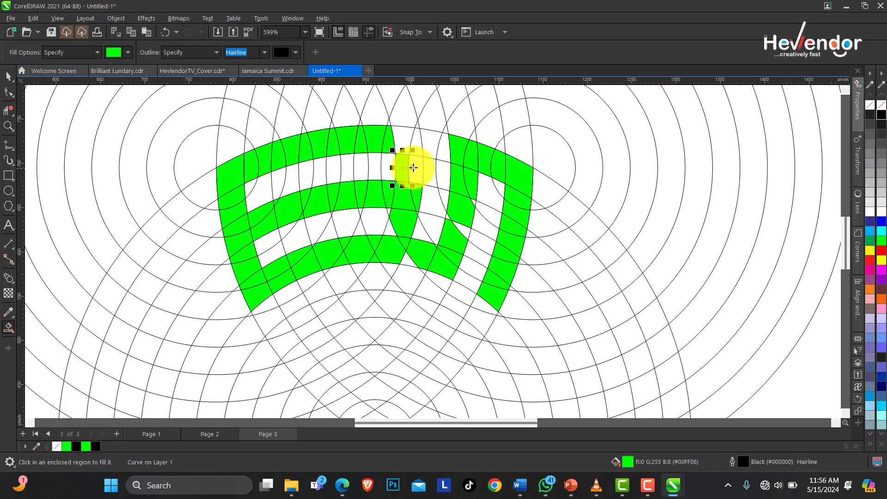
pyautogui.click(405, 142)
pyautogui.click(416, 146)
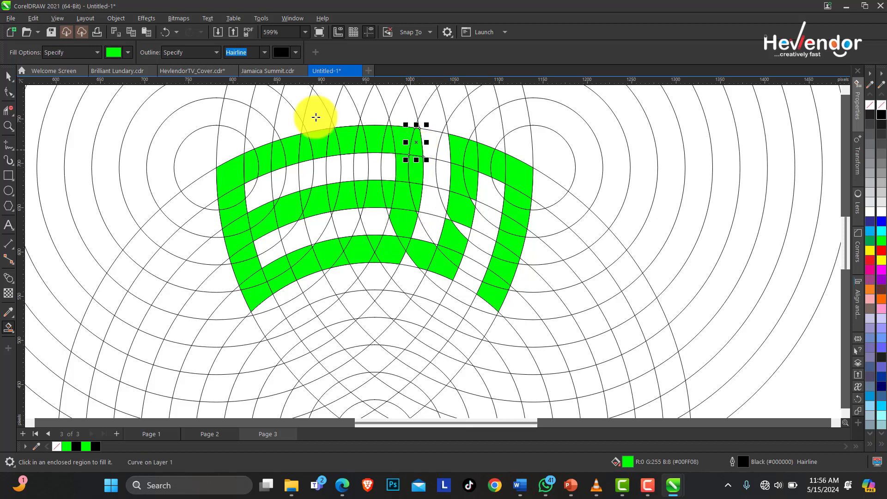
# Step: Delete the green cells joining the E's top, middle and bottom arms to the new vertical band, separating the two shapes
pyautogui.click(8, 75)
pyautogui.click(376, 137)
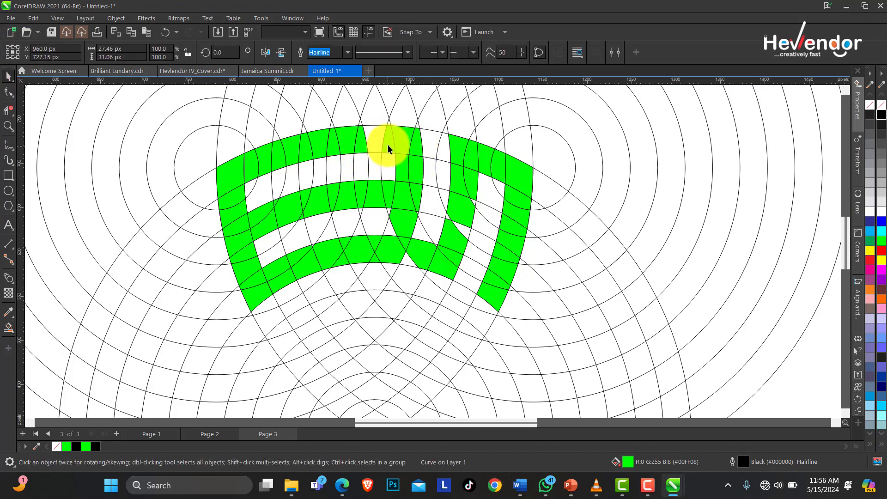
pyautogui.press('Delete')
pyautogui.click(381, 195)
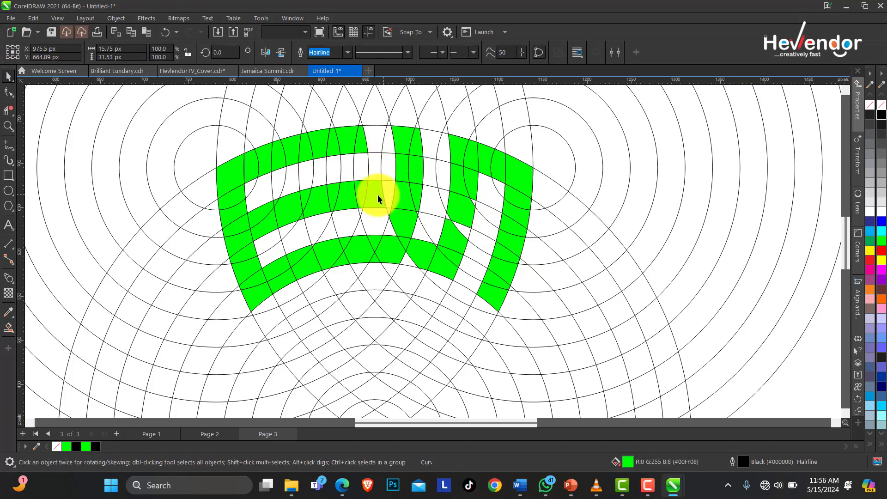
pyautogui.press('Delete')
pyautogui.click(372, 243)
pyautogui.press('Delete')
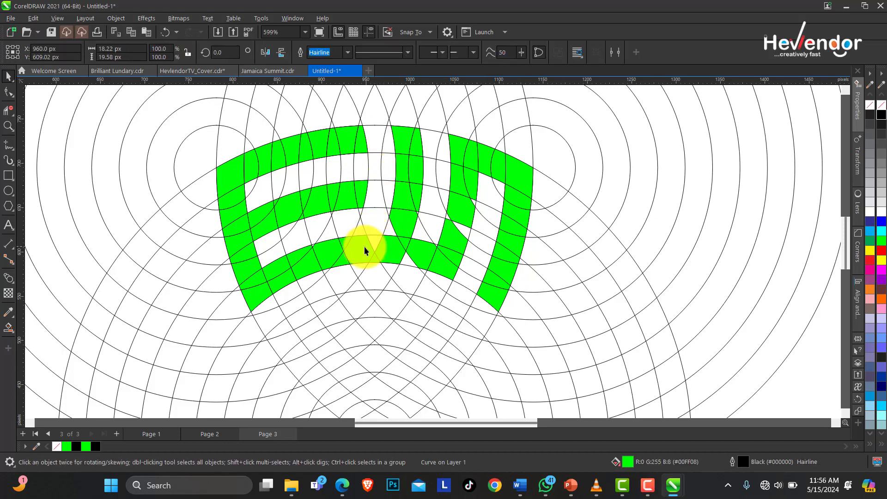
pyautogui.click(365, 244)
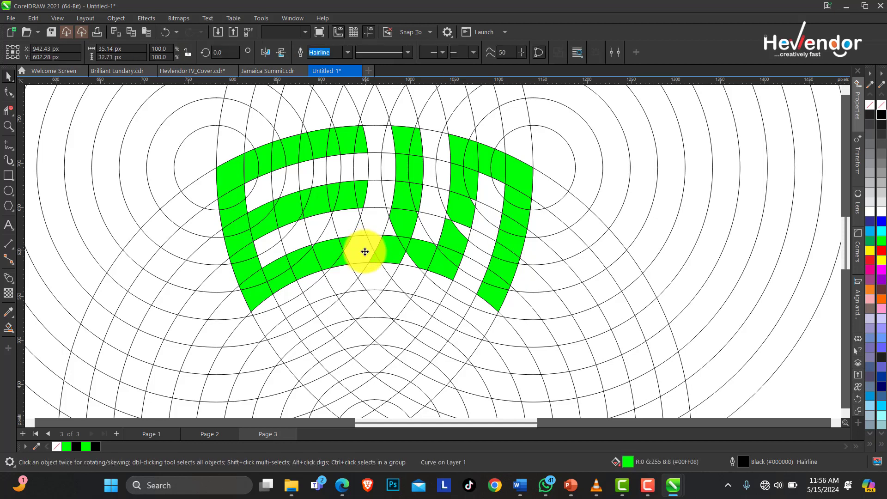
pyautogui.press('Delete')
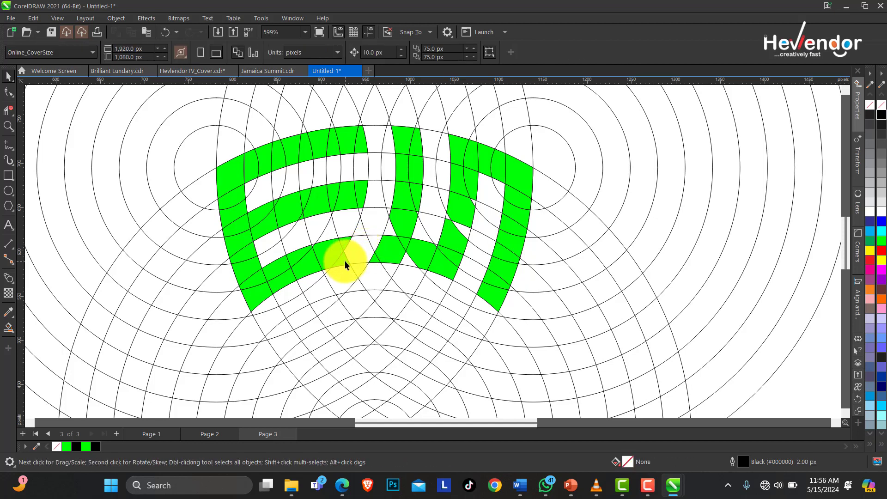
# Step: Smart Fill the remaining gap cells at the vertical band's base and along the inner leg in green
pyautogui.click(9, 327)
pyautogui.click(394, 230)
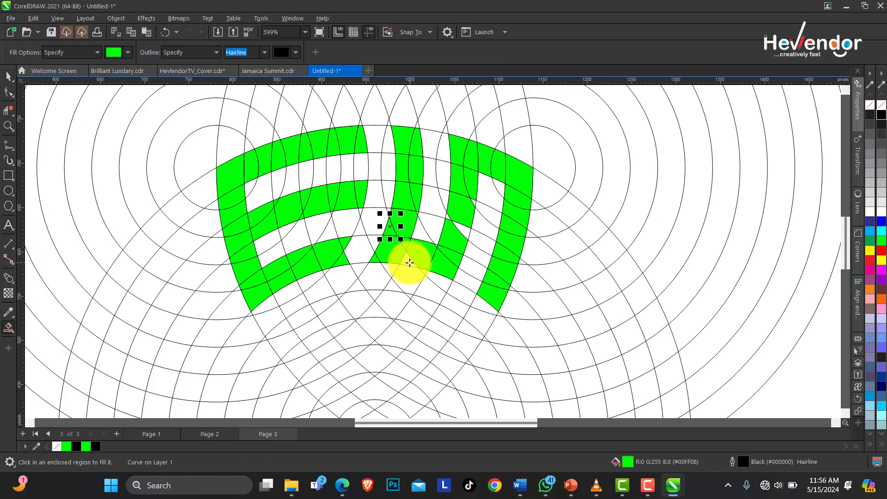
pyautogui.click(410, 262)
pyautogui.click(464, 217)
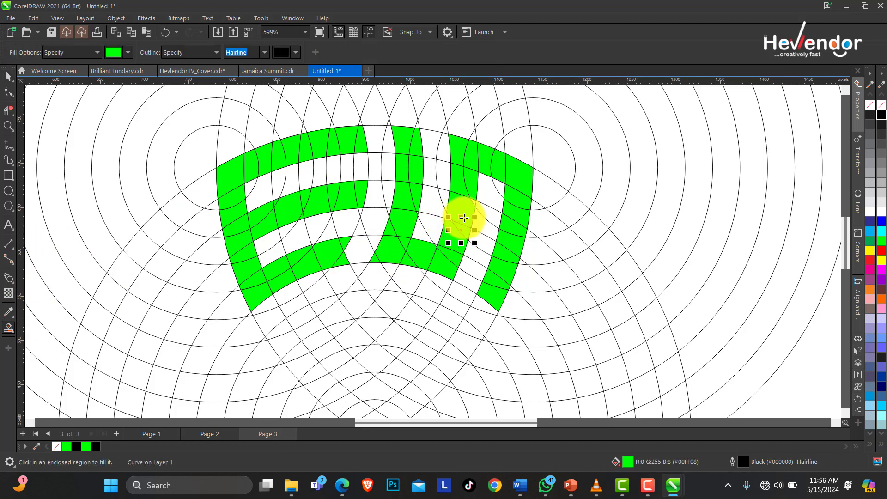
pyautogui.click(470, 205)
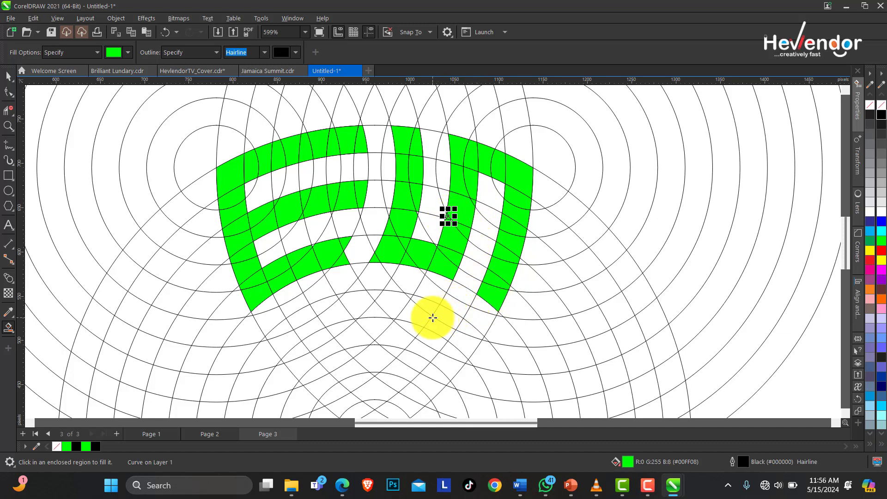
# Step: Smart Fill the start of a curved arc band in green beneath the E and the serpentine shape
pyautogui.click(287, 331)
pyautogui.click(307, 318)
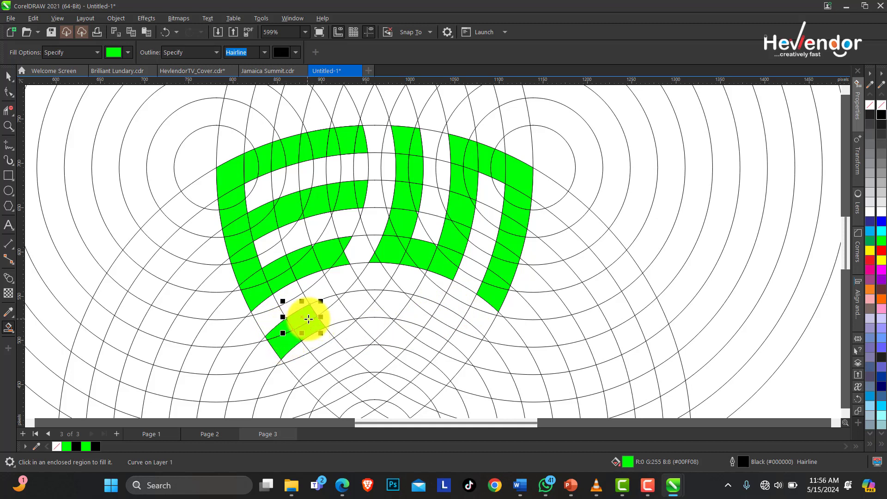
pyautogui.click(326, 305)
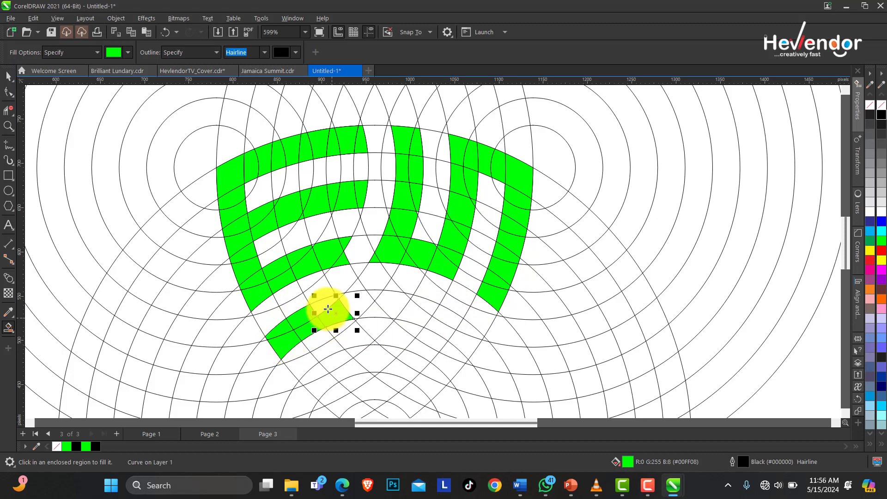
pyautogui.click(363, 303)
pyautogui.click(392, 304)
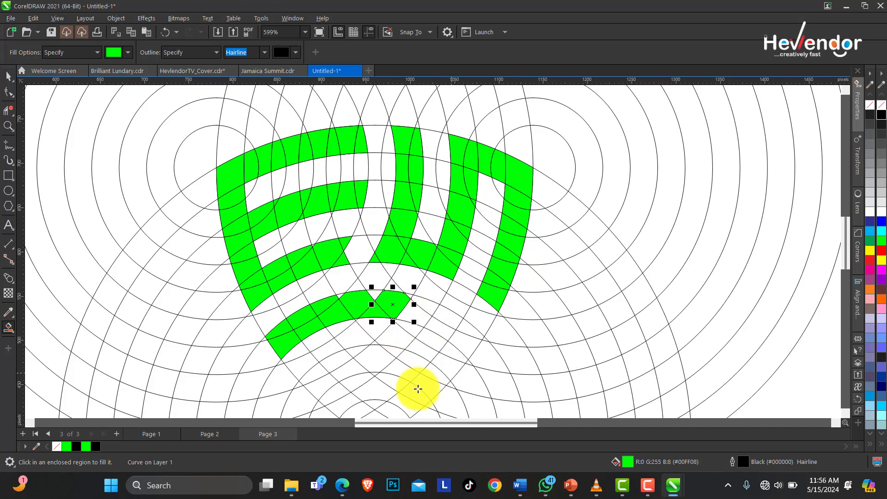
# Step: Smart Fill a green band along the lower outer edge, from the arc's left end down to the emblem's bottom tip
pyautogui.click(297, 358)
pyautogui.click(316, 376)
pyautogui.click(345, 405)
pyautogui.click(357, 413)
pyautogui.moveTo(844, 245); pyautogui.dragTo(844, 255)
pyautogui.click(372, 363)
# Step: Smart Fill an inner diagonal band in green, branching from the arc parallel to the lower outer band
pyautogui.click(348, 269)
pyautogui.click(358, 288)
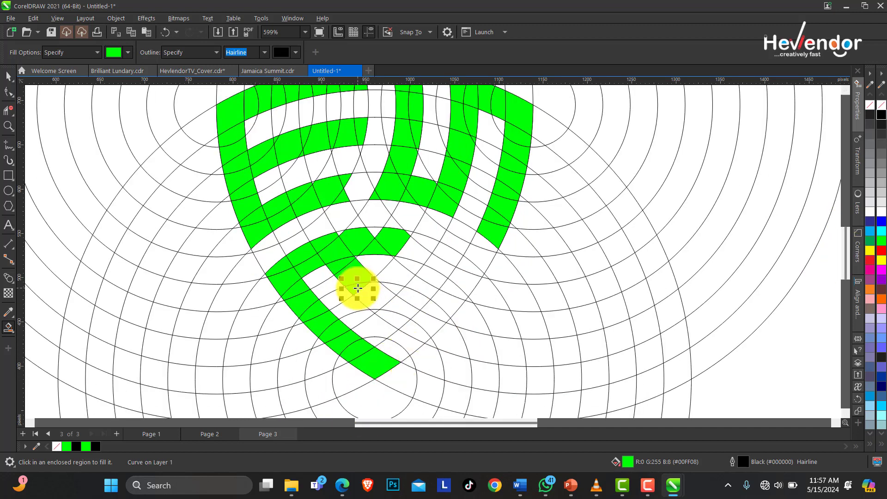
pyautogui.click(374, 296)
pyautogui.click(394, 318)
pyautogui.click(428, 320)
# Step: Smart Fill the gap in the arc's left half and a run of green cells descending to the arc's right end
pyautogui.click(341, 232)
pyautogui.click(413, 240)
pyautogui.click(404, 262)
pyautogui.click(439, 265)
pyautogui.click(469, 279)
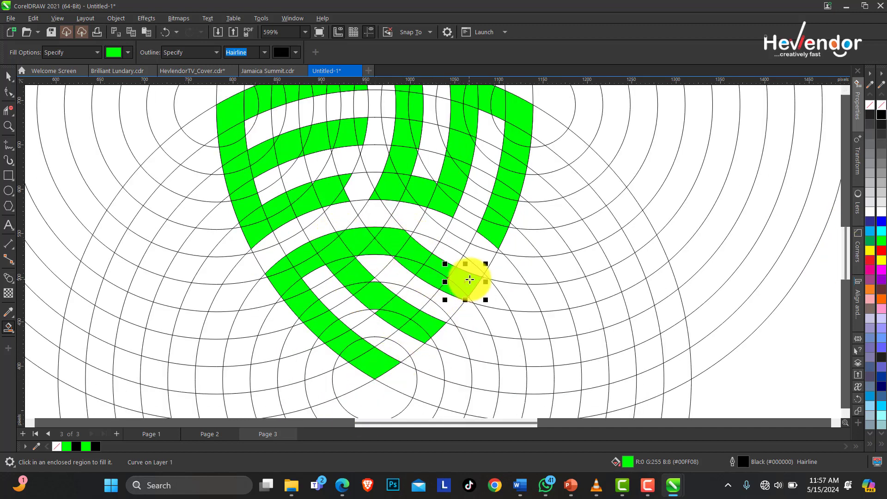
# Step: Smart Fill the remaining cells of the arc's right half and the small gaps in the inner diagonal band
pyautogui.click(464, 262)
pyautogui.click(439, 249)
pyautogui.click(425, 246)
pyautogui.click(410, 232)
pyautogui.click(374, 281)
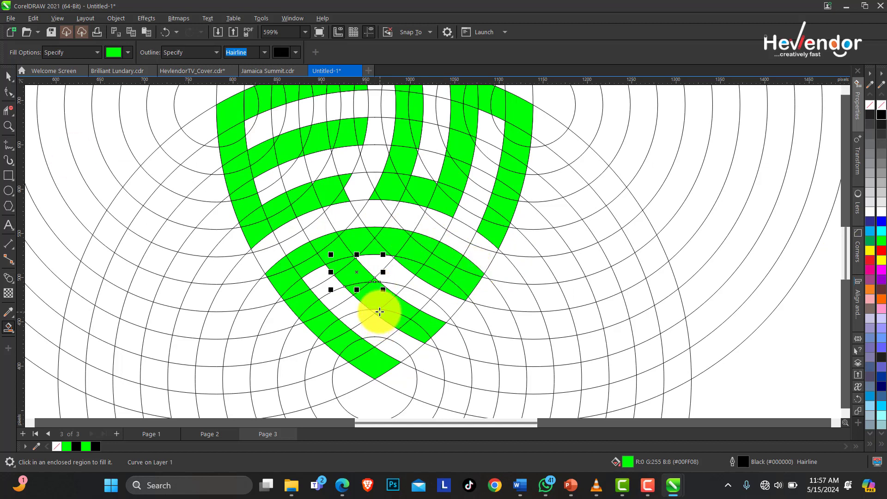
pyautogui.click(377, 310)
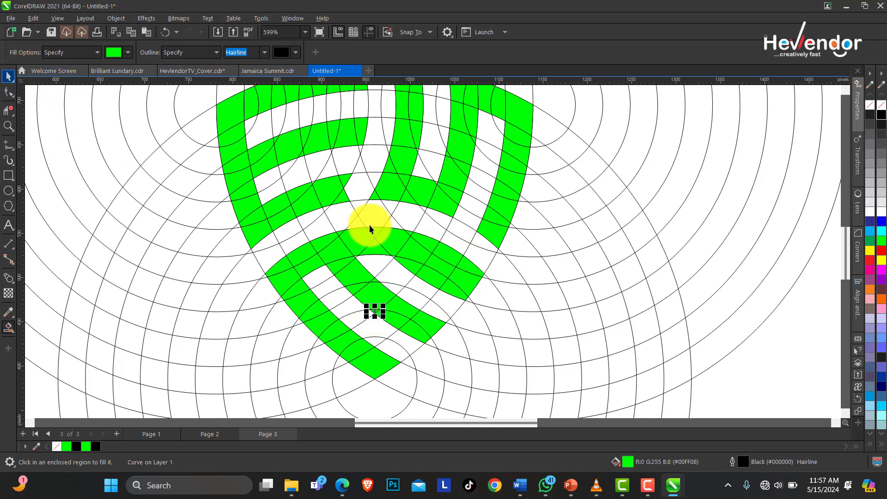
# Step: Delete the three stray green cells beneath the arc band's right half
pyautogui.click(414, 265)
pyautogui.press('Delete')
pyautogui.click(439, 278)
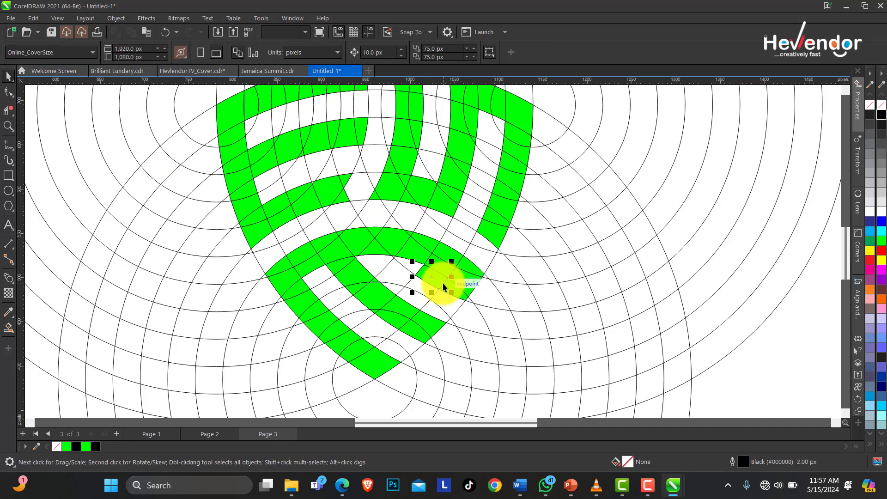
pyautogui.press('Delete')
pyautogui.click(452, 291)
pyautogui.press('Delete')
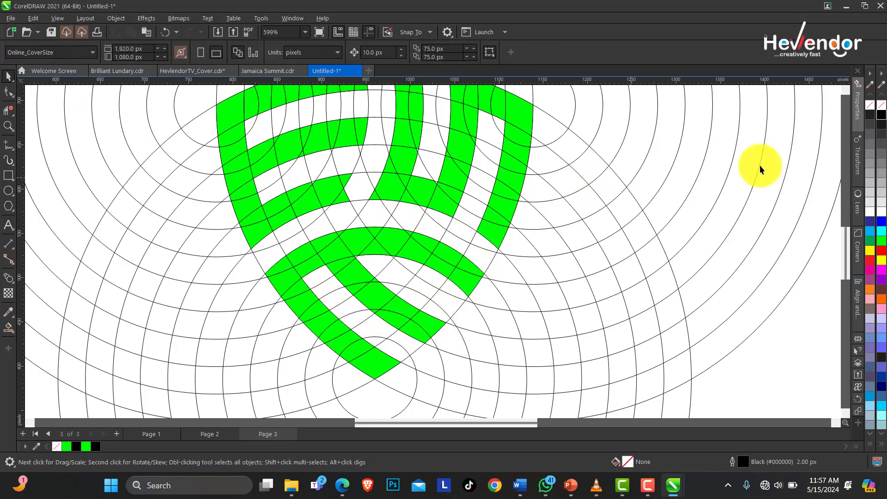
# Step: Delete the pointed green cell at the end of the E's bottom arm
pyautogui.click(844, 91)
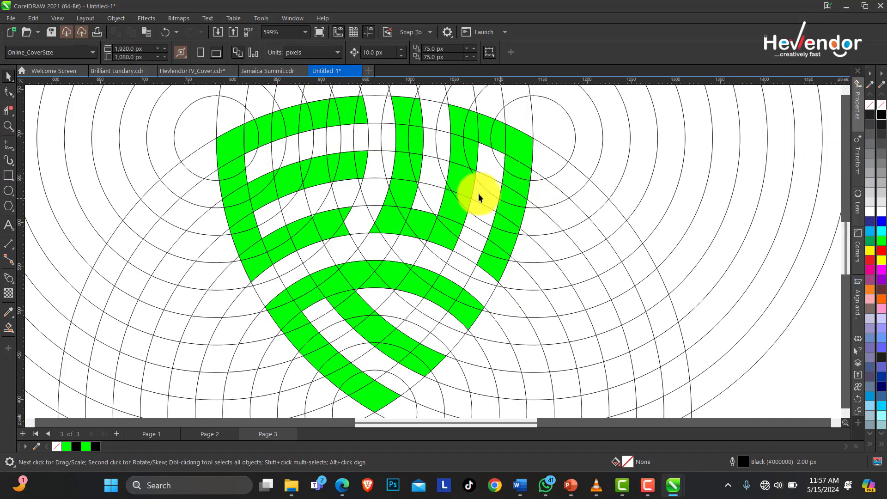
pyautogui.click(343, 233)
pyautogui.press('Delete')
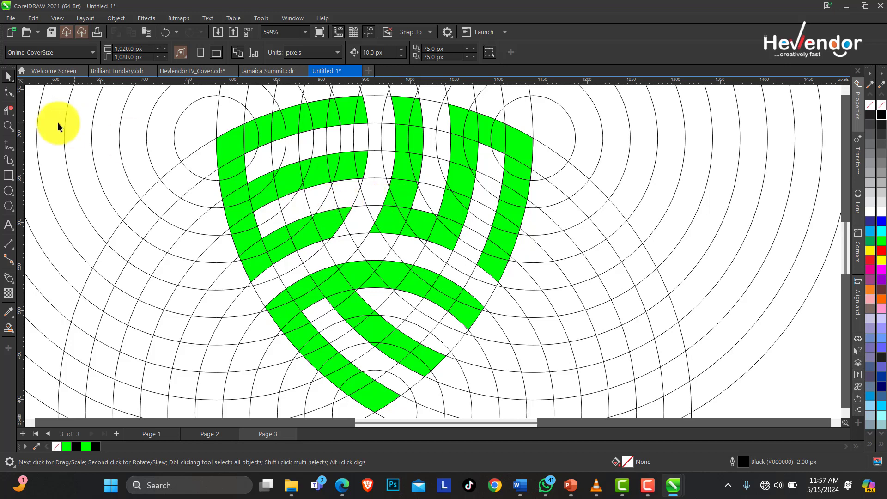
# Step: Smart Fill the tiny gap cell along the upper edge of the E's bottom arm in green
pyautogui.click(14, 125)
pyautogui.moveTo(249, 170); pyautogui.dragTo(392, 277)
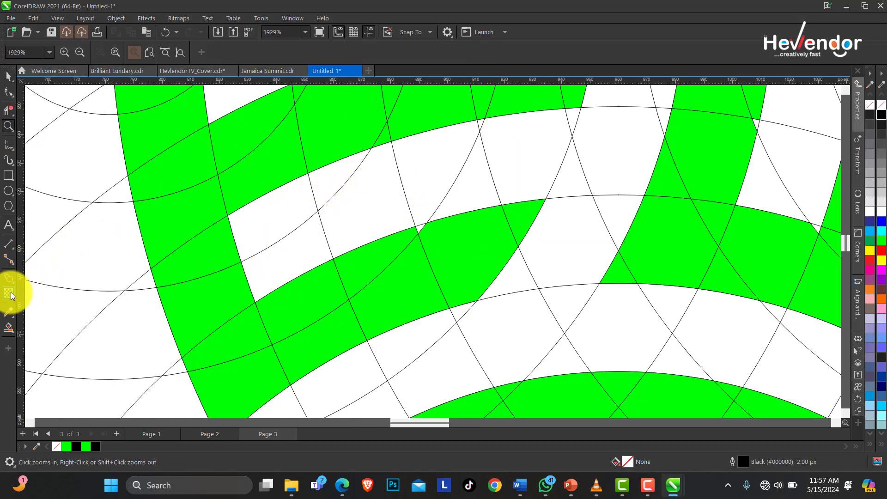
pyautogui.click(9, 327)
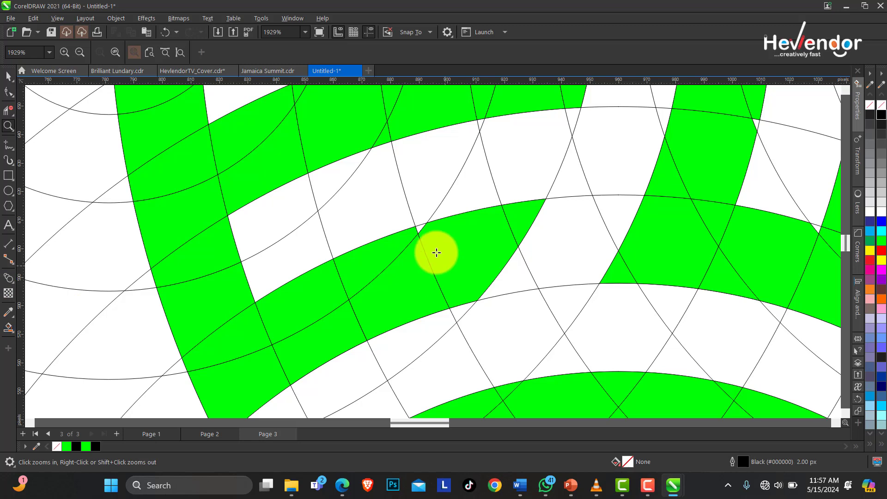
pyautogui.click(420, 226)
pyautogui.rightClick(409, 216)
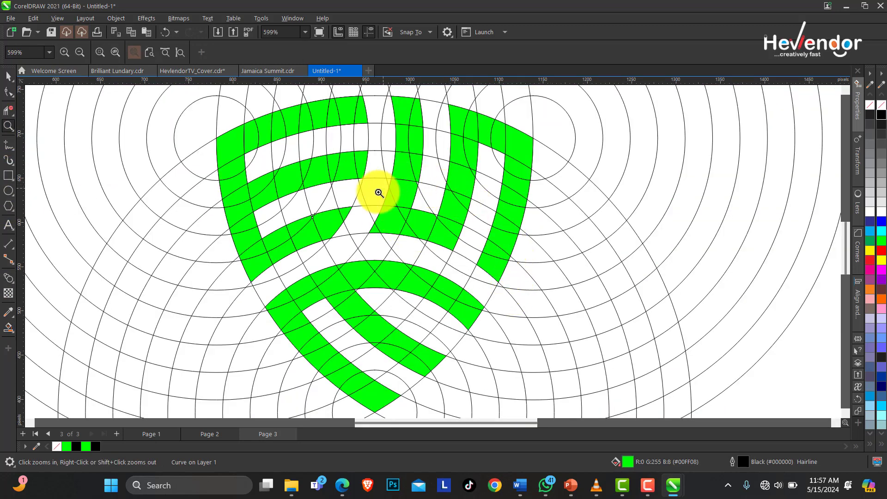
pyautogui.rightClick(409, 273)
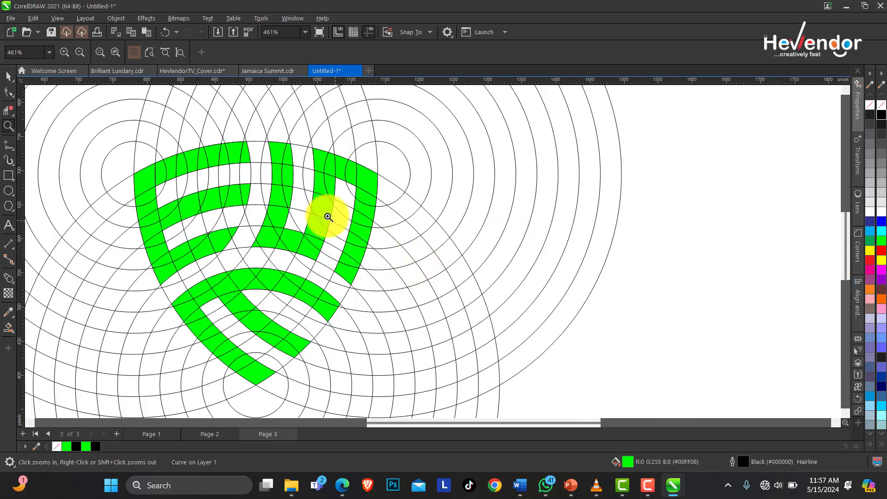
# Step: Select all the green emblem cells, try moving them off the circle pattern and undo the move
pyautogui.click(8, 76)
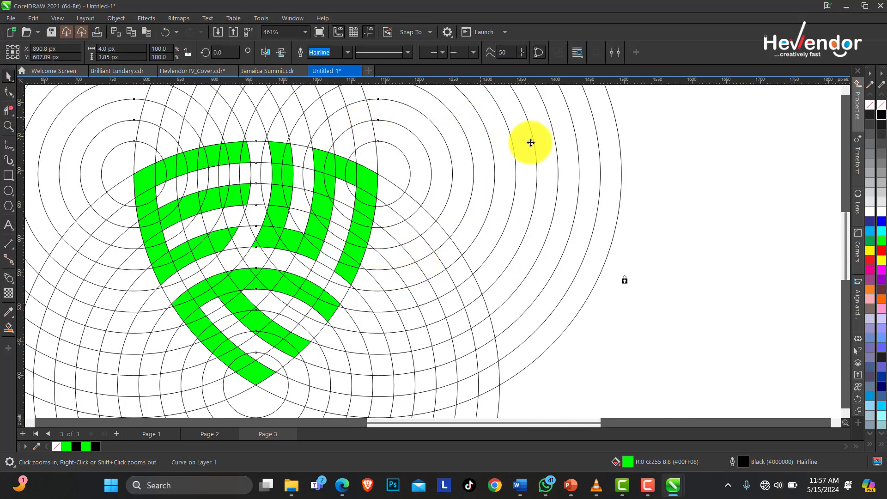
pyautogui.moveTo(704, 144); pyautogui.dragTo(123, 362)
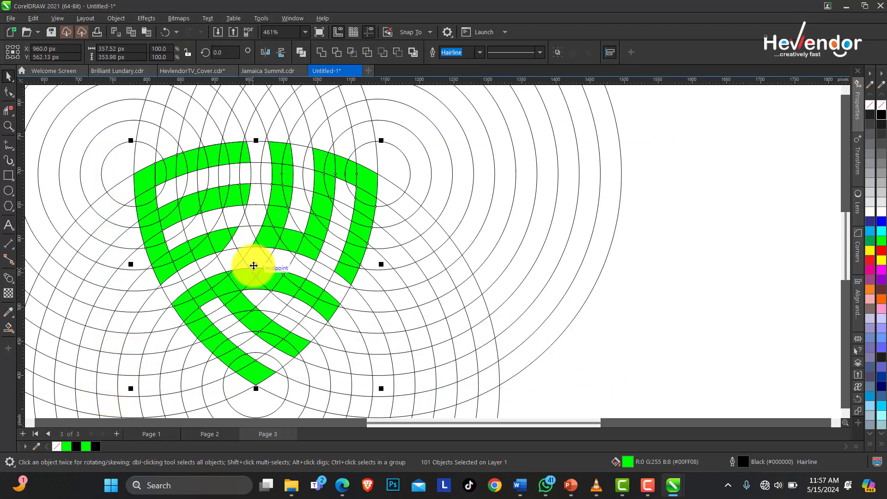
pyautogui.moveTo(253, 264); pyautogui.dragTo(376, 245)
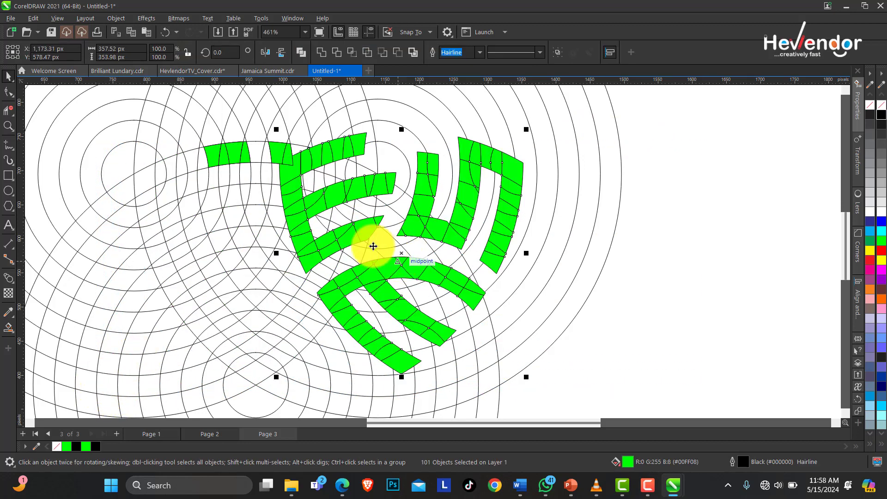
pyautogui.hotkey('ctrl', 'z')
pyautogui.moveTo(674, 112); pyautogui.dragTo(103, 392)
pyautogui.moveTo(267, 264); pyautogui.dragTo(452, 254)
pyautogui.hotkey('ctrl', 'z')
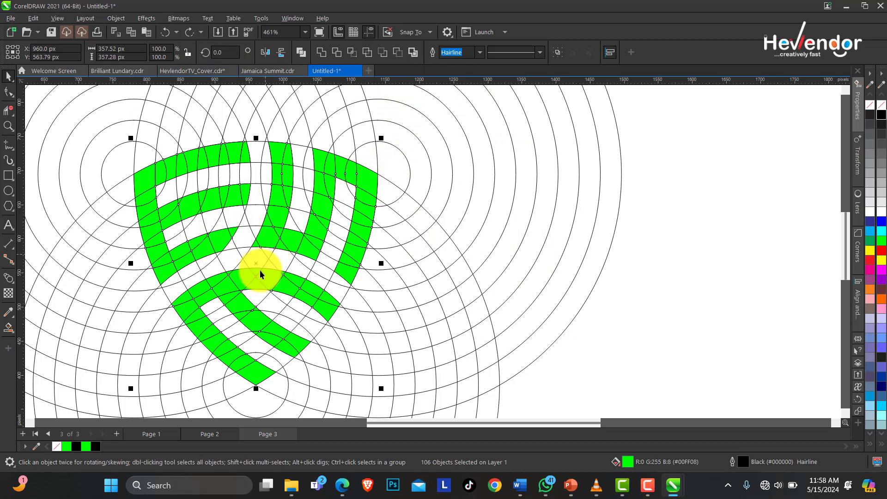
# Step: Try welding the green cells, undo it, and create a boundary outline placed beside the circle pattern instead
pyautogui.click(323, 53)
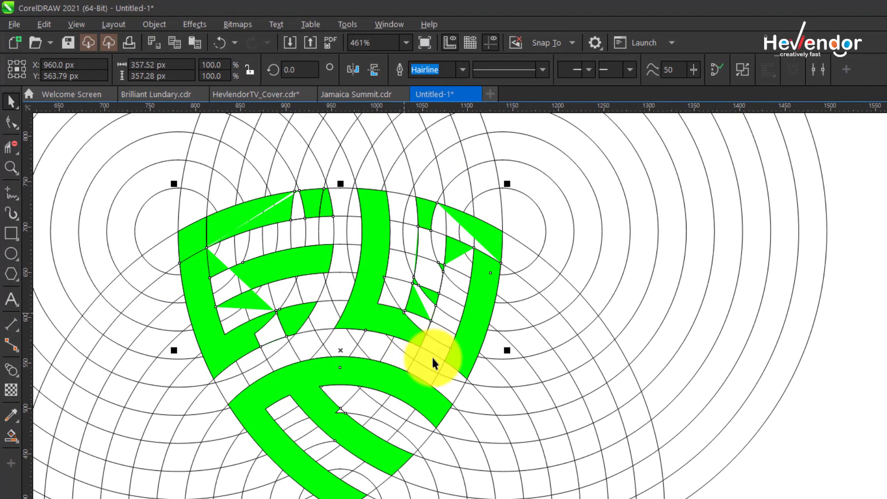
pyautogui.hotkey('ctrl', 'z')
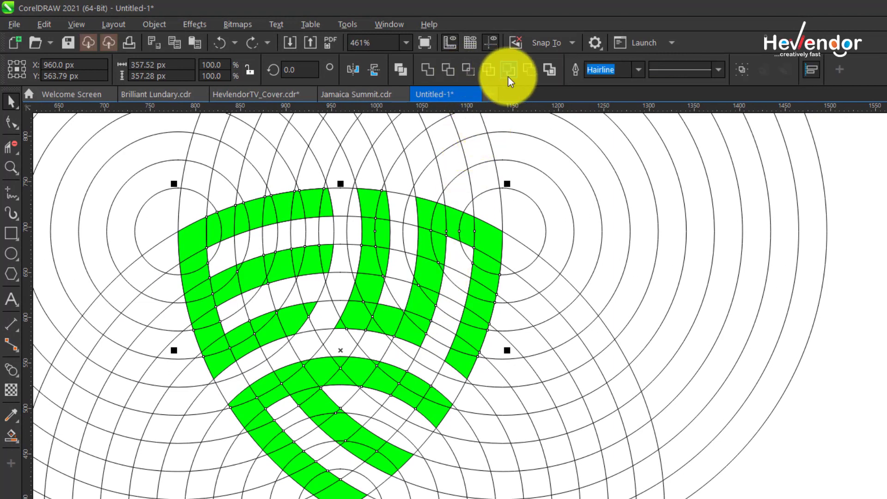
pyautogui.click(550, 71)
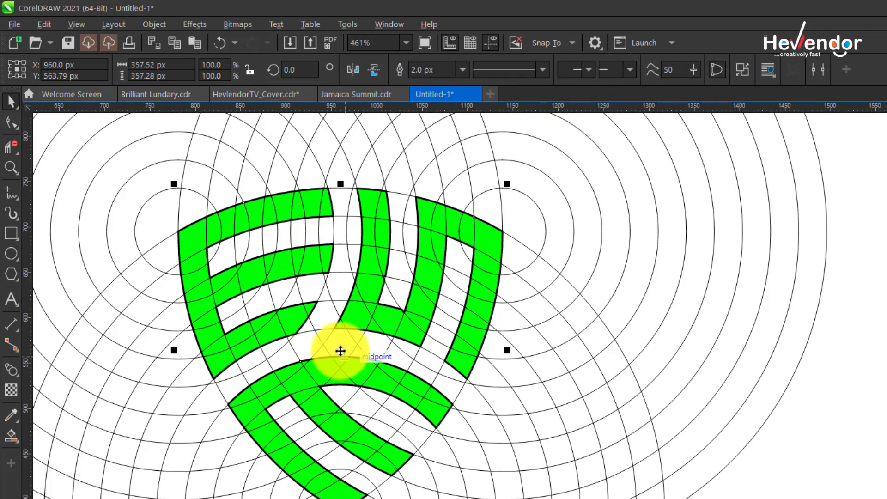
pyautogui.moveTo(341, 352); pyautogui.dragTo(886, 352)
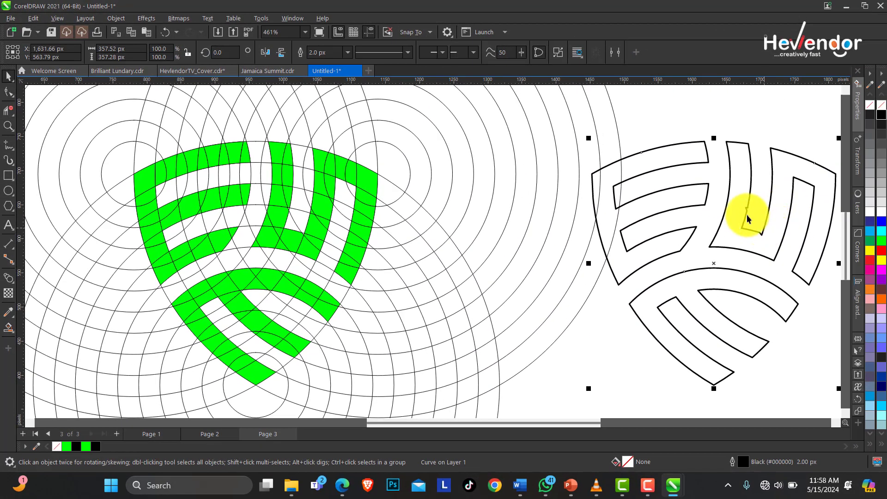
pyautogui.moveTo(749, 215); pyautogui.dragTo(762, 233)
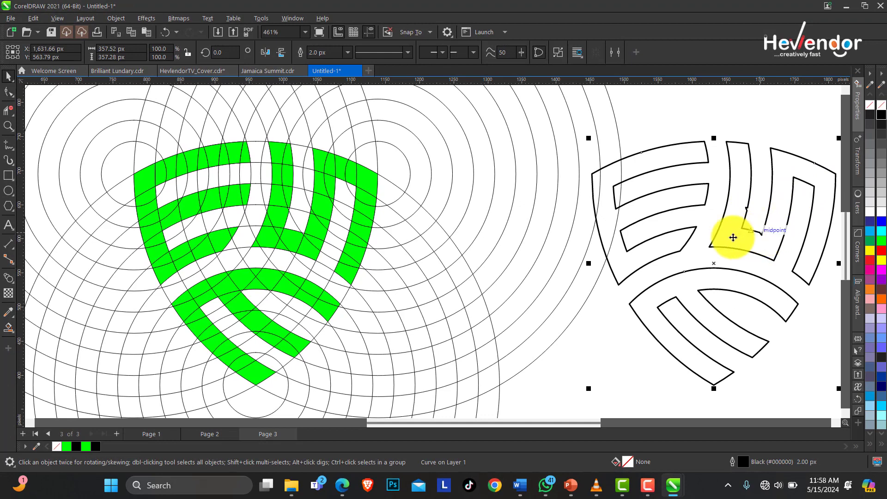
# Step: Smart Fill the tiny gap cells at the inner edges of the serpentine shape's vertical band and base in green
pyautogui.click(7, 125)
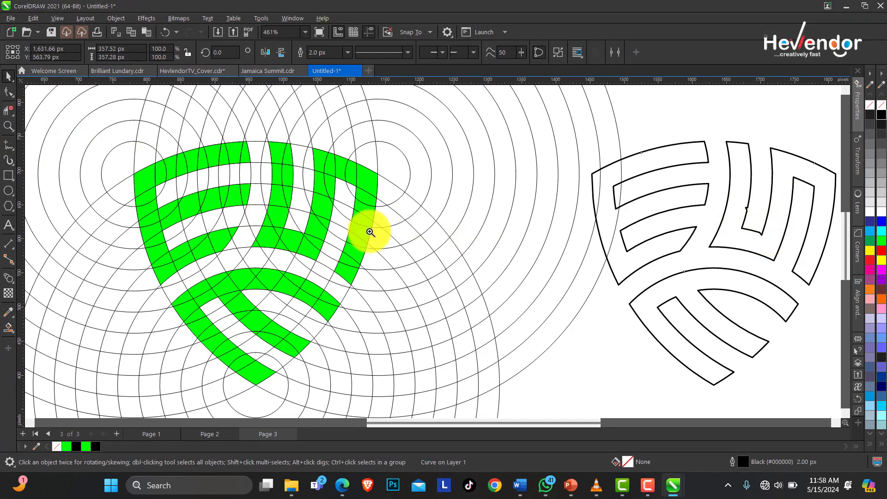
pyautogui.moveTo(189, 162); pyautogui.dragTo(388, 259)
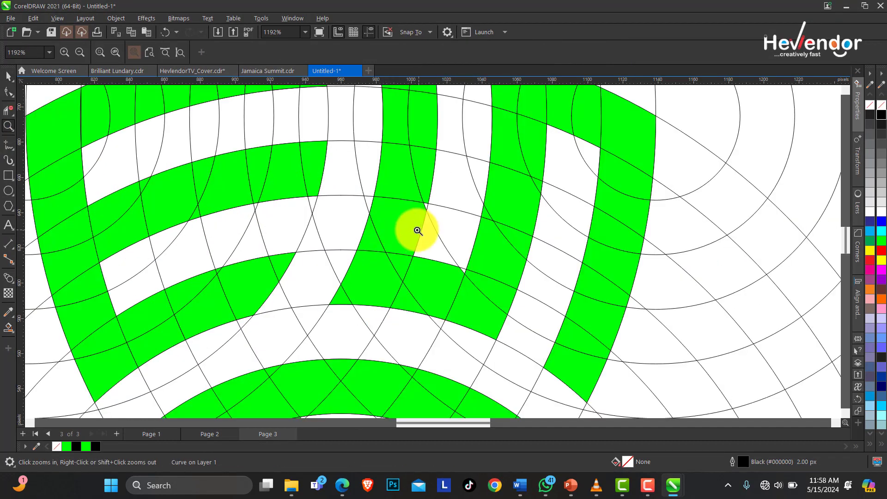
pyautogui.press('space')
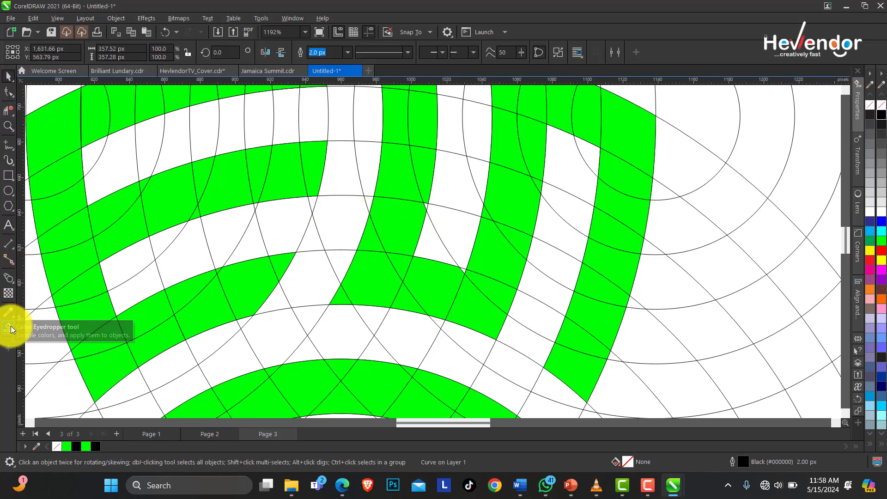
pyautogui.press('space')
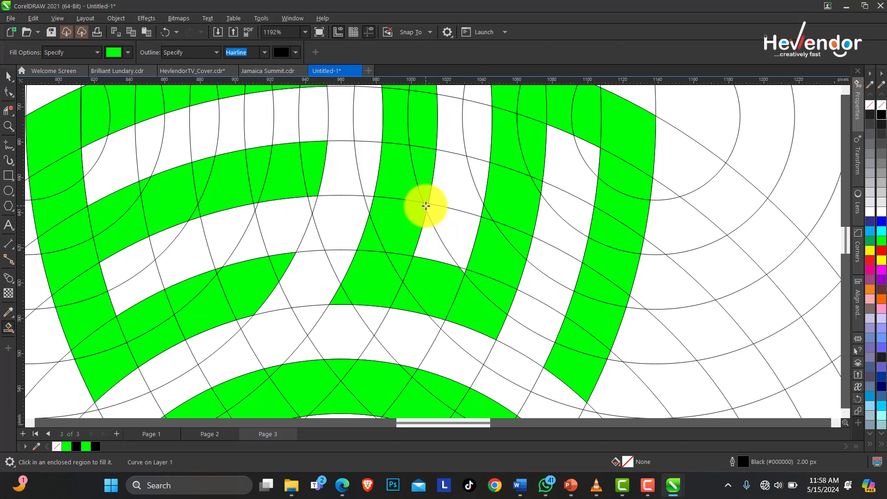
pyautogui.click(426, 206)
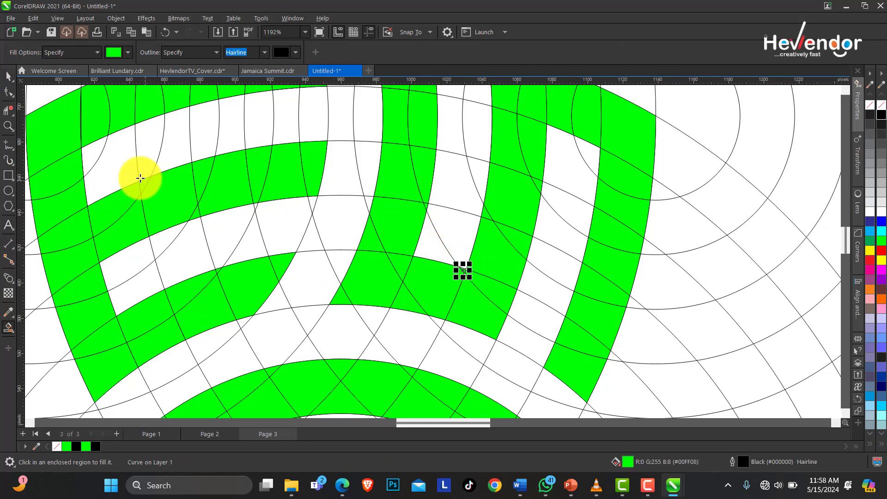
pyautogui.click(8, 127)
pyautogui.rightClick(398, 195)
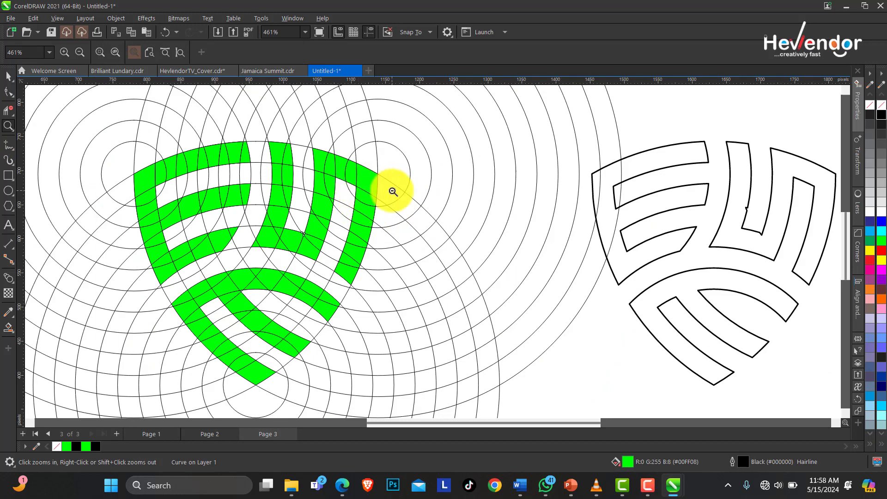
pyautogui.rightClick(392, 192)
# Step: Delete the boundary outline placed beside the circle pattern
pyautogui.click(8, 75)
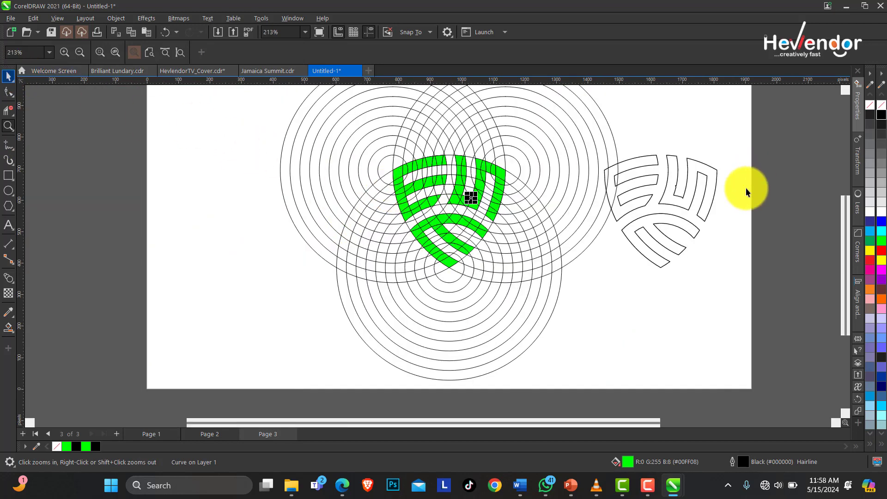
pyautogui.click(668, 187)
pyautogui.press('Delete')
# Step: Create a boundary from all the green cells, place it beside the circle pattern and fill it with black
pyautogui.moveTo(456, 244); pyautogui.dragTo(341, 290)
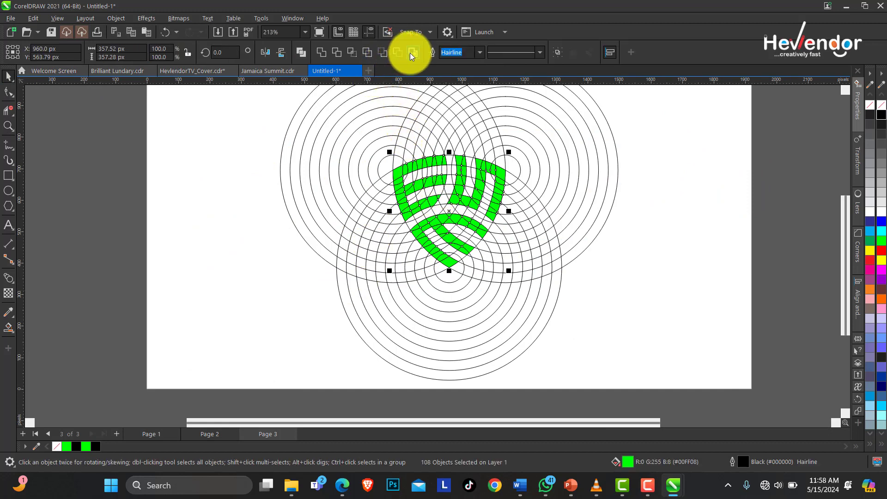
pyautogui.click(411, 52)
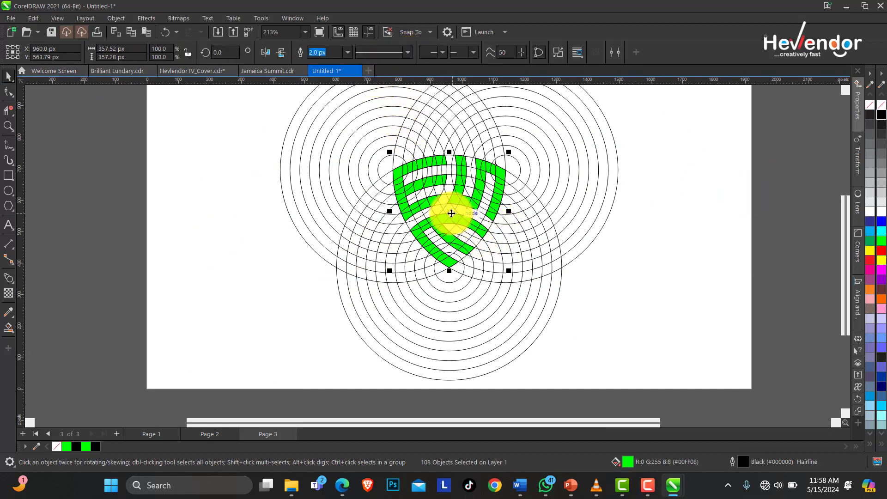
pyautogui.moveTo(451, 213); pyautogui.dragTo(694, 213)
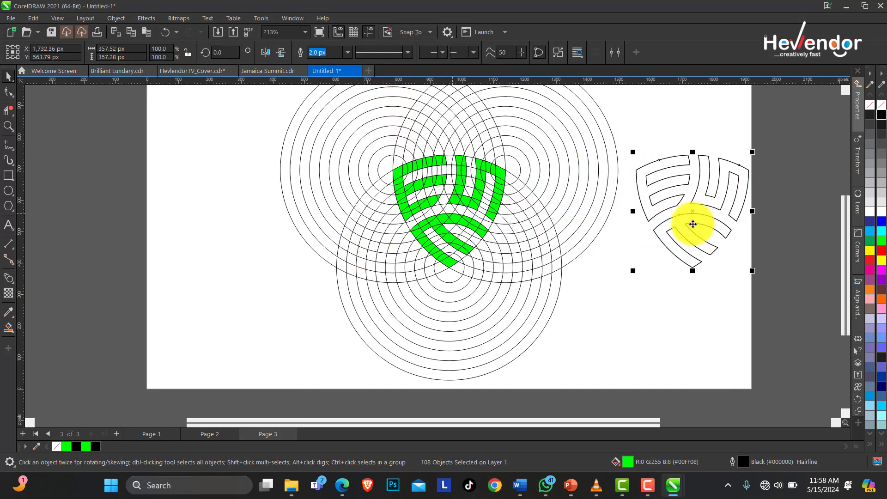
pyautogui.click(882, 123)
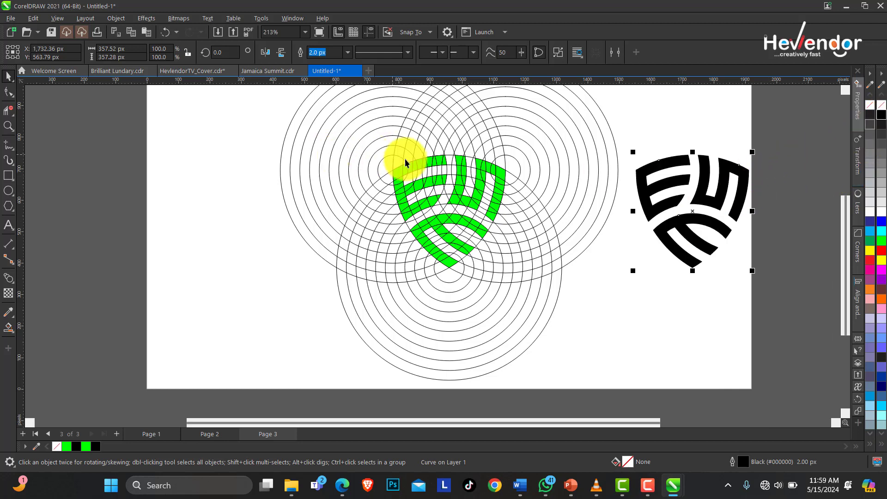
# Step: Fill the extracted emblem beside the circle pattern with green and remove its outline
pyautogui.click(881, 240)
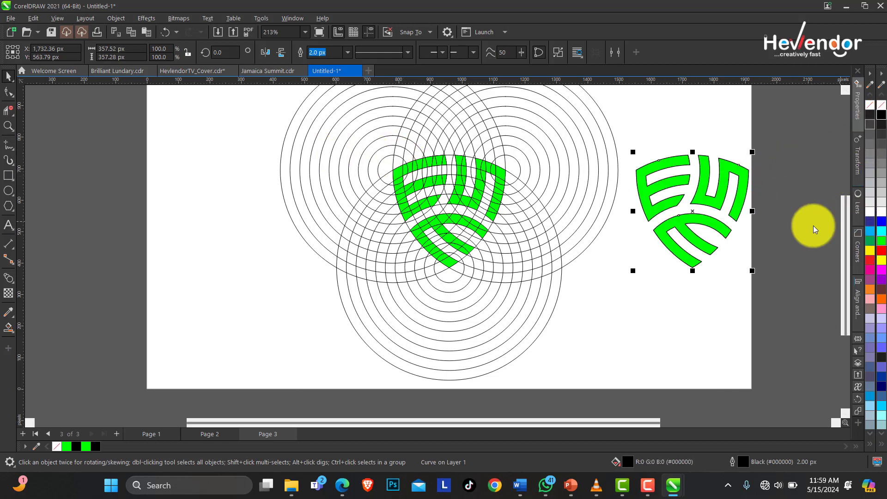
pyautogui.rightClick(870, 105)
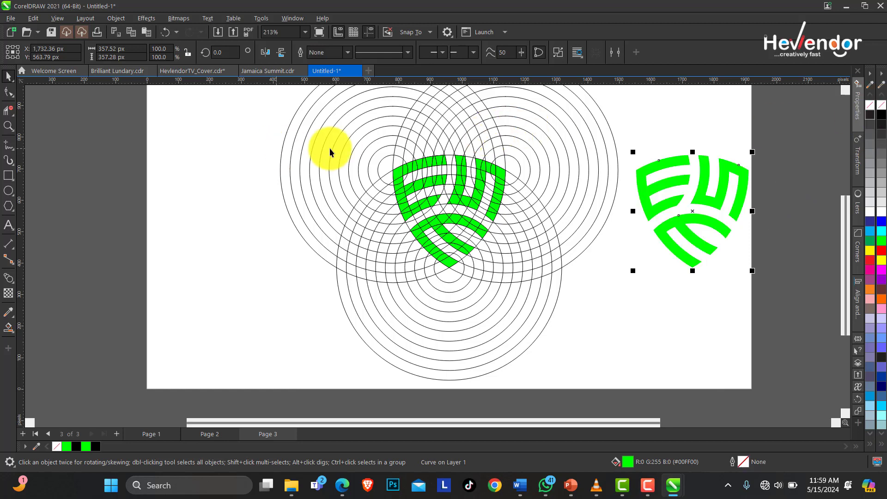
# Step: Move the extracted green emblem down to the page's lower right area, centred at about X 1,675 px, Y 320 px
pyautogui.click(8, 125)
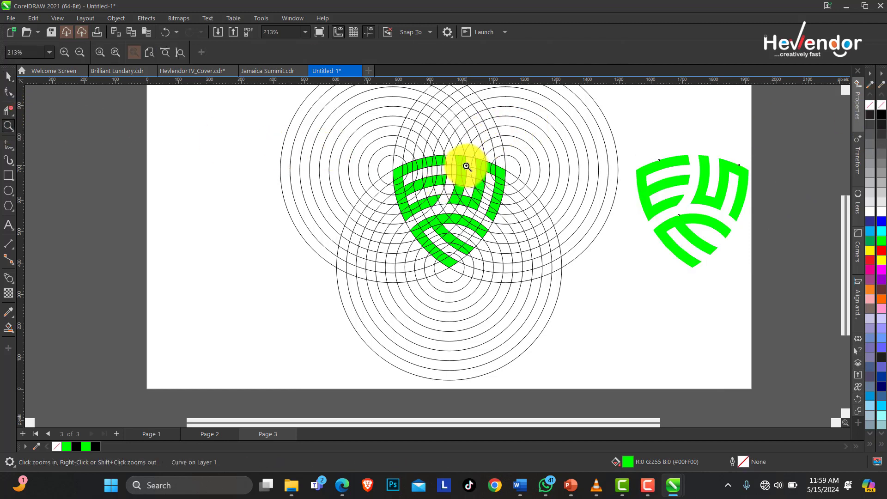
pyautogui.rightClick(537, 160)
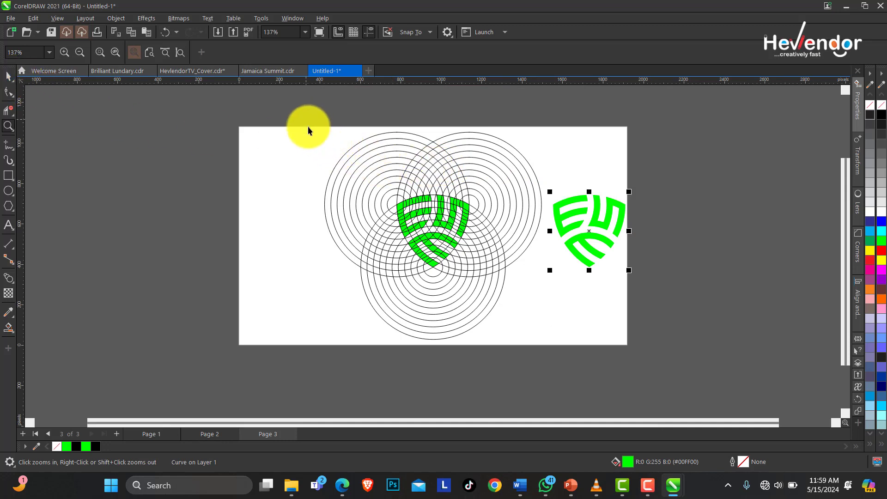
pyautogui.press('space')
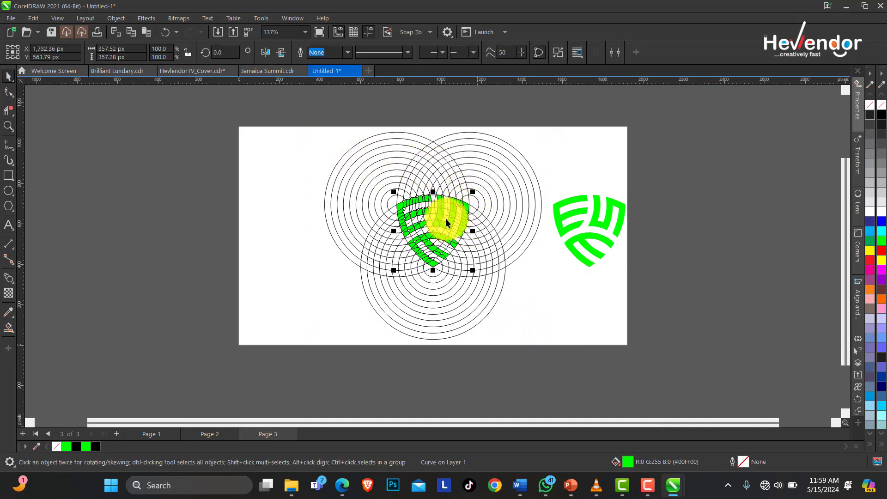
pyautogui.click(575, 210)
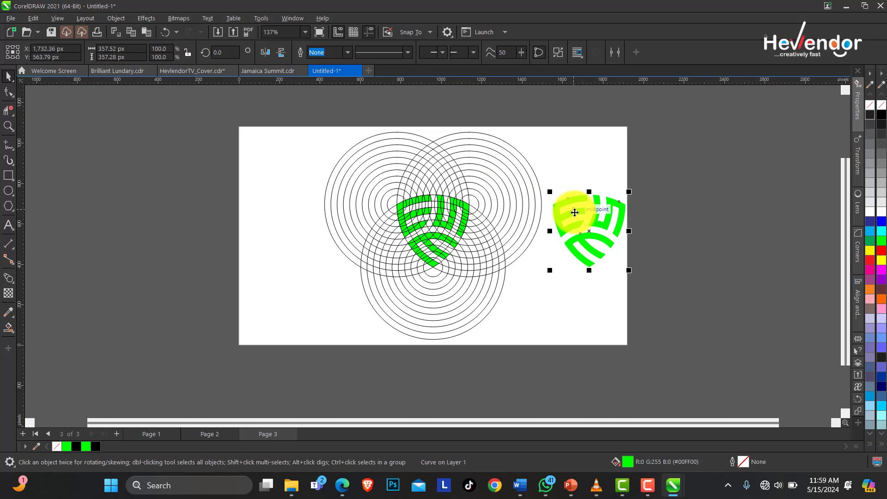
pyautogui.moveTo(574, 212); pyautogui.dragTo(563, 261)
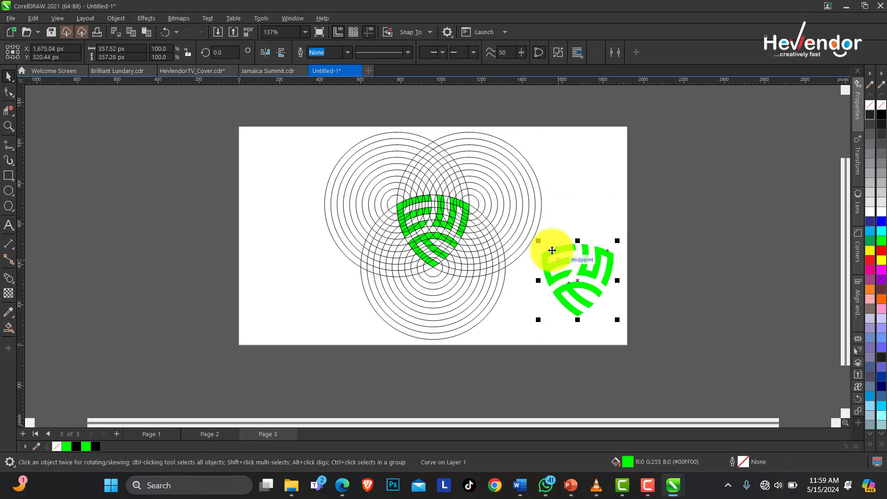
# Step: Shift the extracted emblem slightly left and enlarge it proportionally to about 408 px wide
pyautogui.click(8, 126)
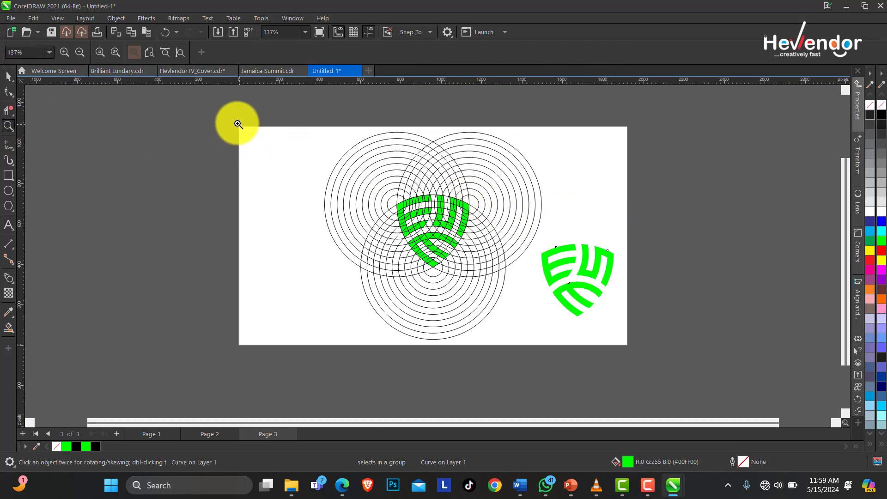
pyautogui.moveTo(237, 124); pyautogui.dragTo(647, 353)
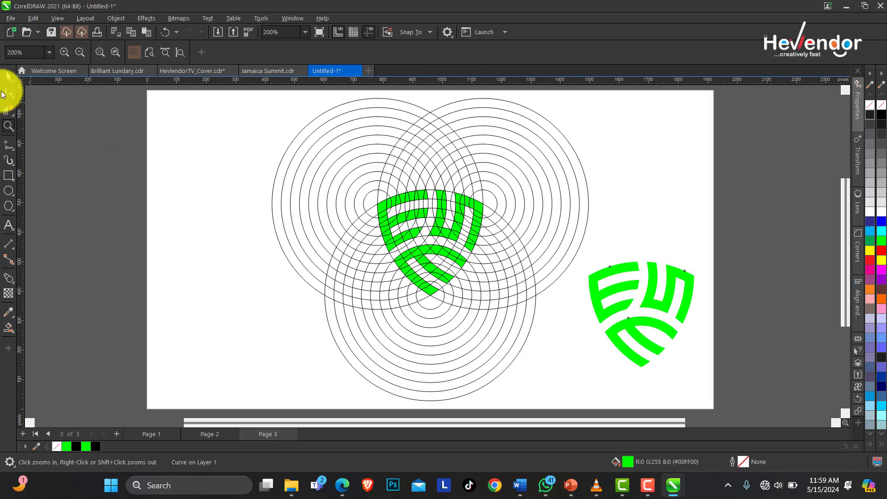
pyautogui.click(7, 76)
pyautogui.moveTo(604, 320); pyautogui.dragTo(588, 319)
pyautogui.moveTo(683, 262); pyautogui.dragTo(690, 255)
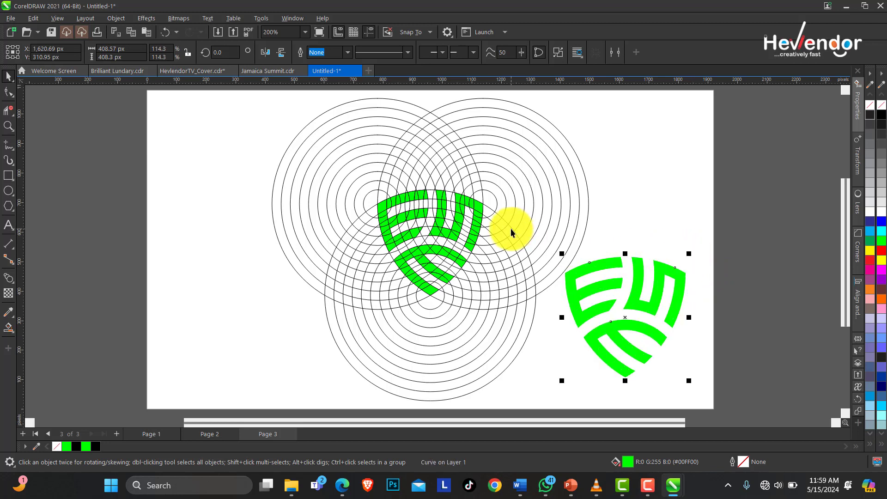